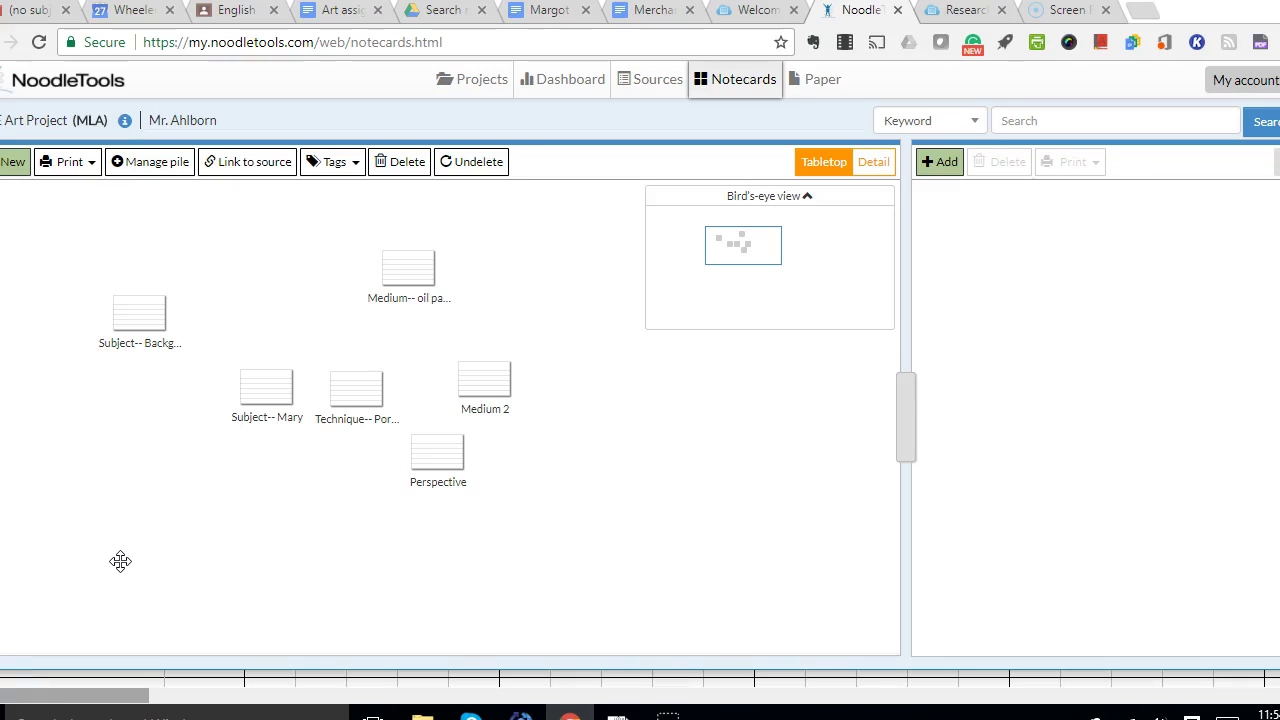
# - Stack the Subject-- Mary notecard onto Subject-- Background and name the new pile 'Subject'
pyautogui.moveTo(484, 385)
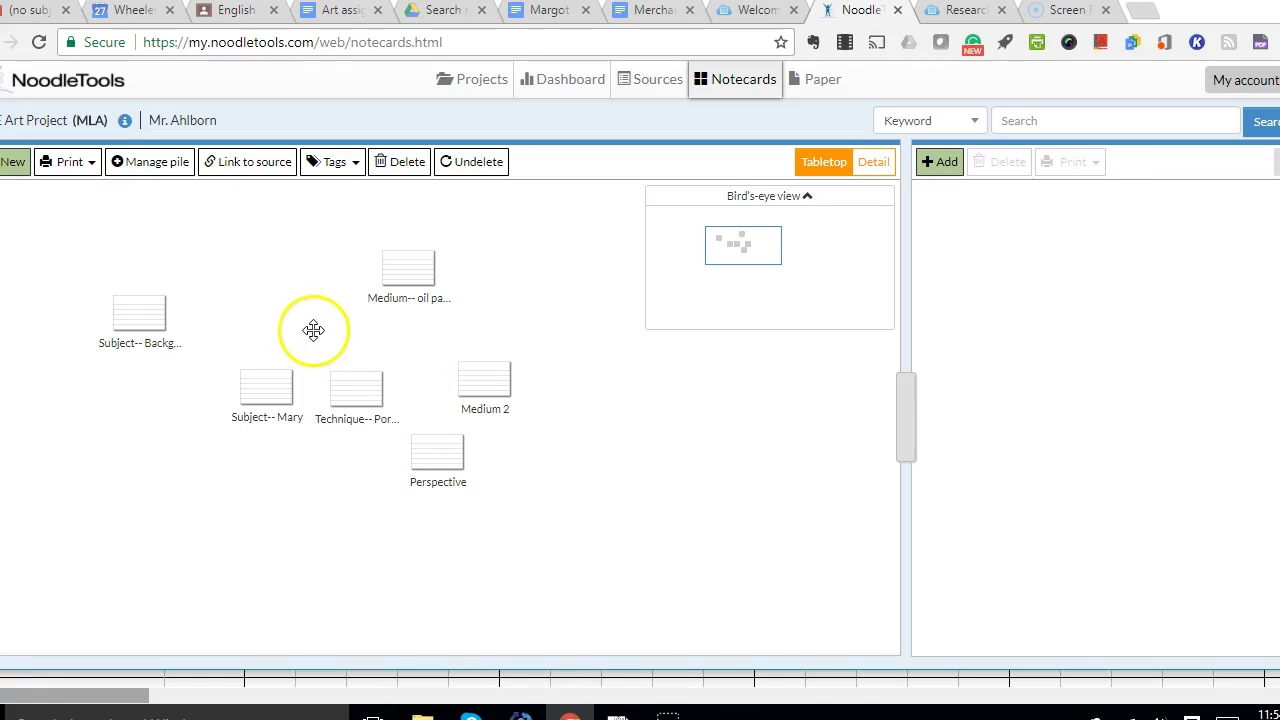
pyautogui.click(258, 320)
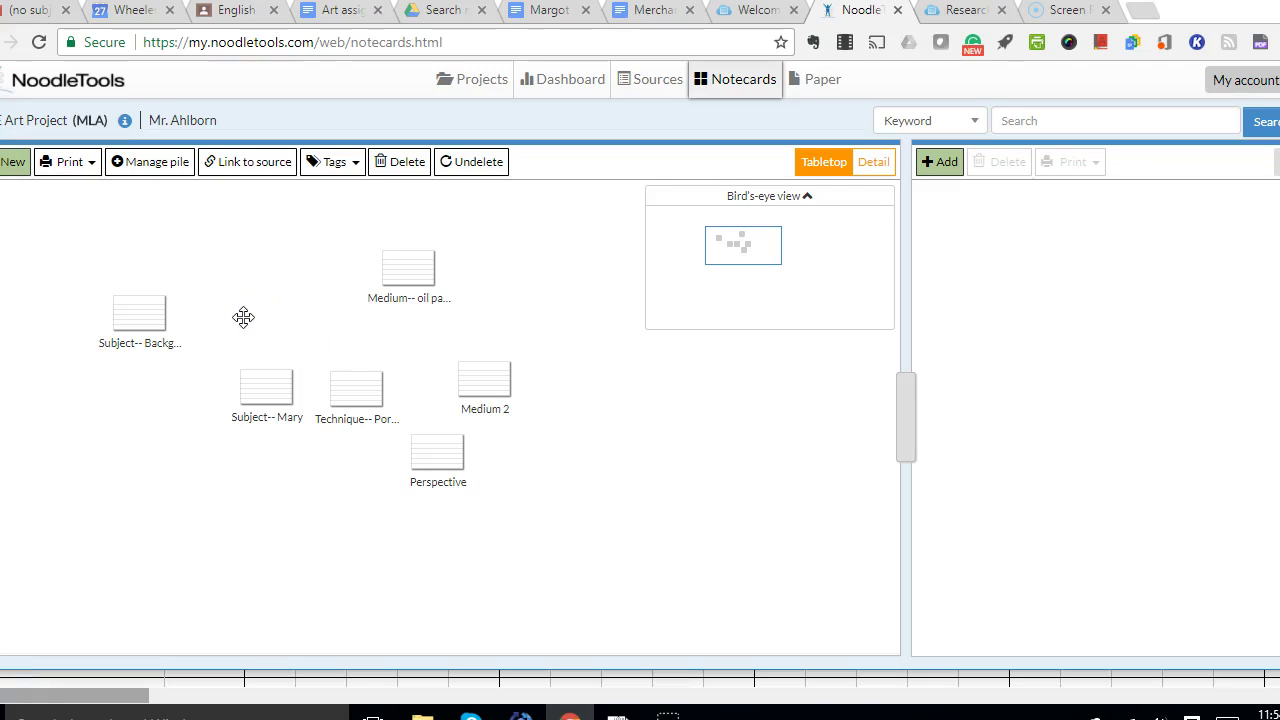
pyautogui.click(210, 313)
pyautogui.click(211, 305)
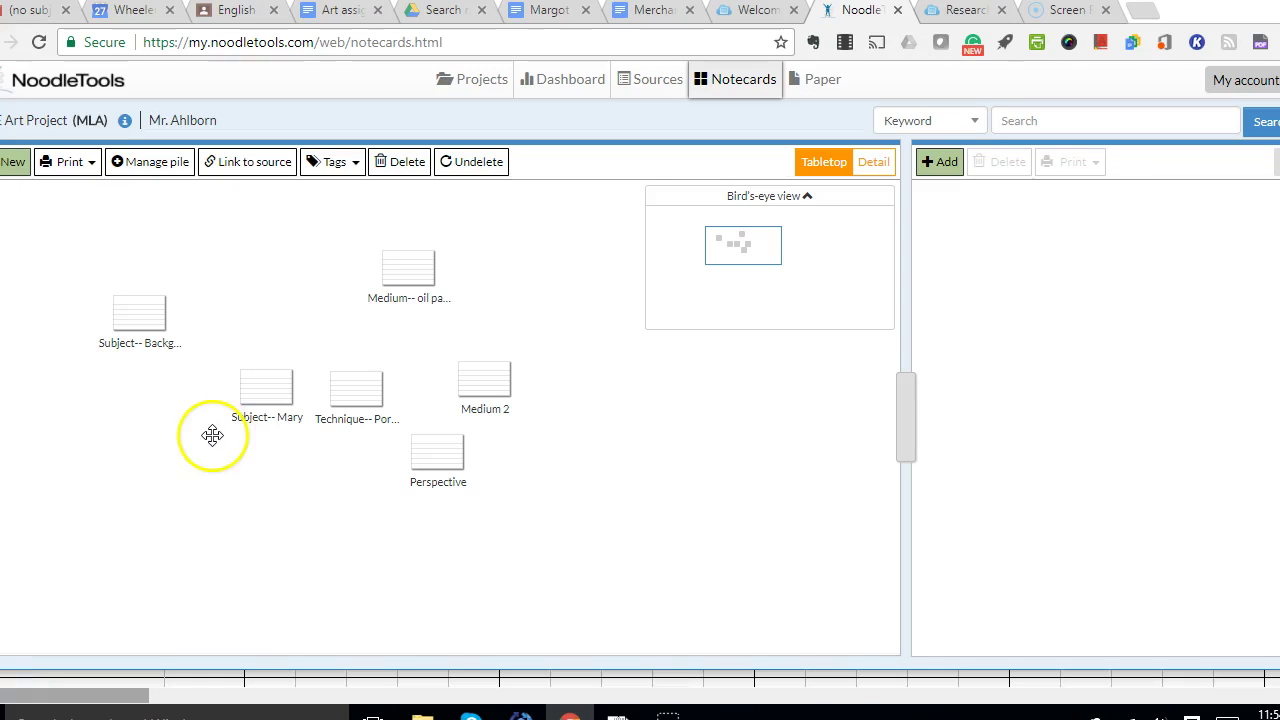
pyautogui.click(252, 424)
pyautogui.moveTo(260, 395); pyautogui.dragTo(137, 323)
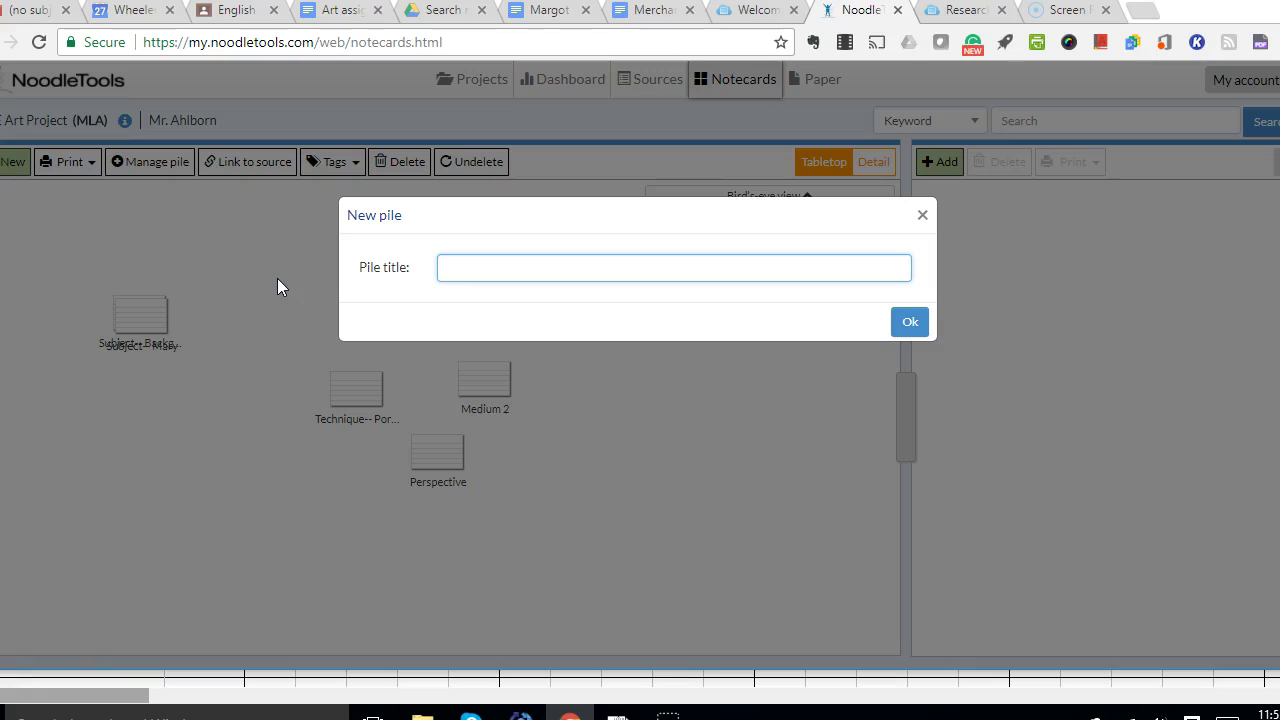
pyautogui.write('Subject')
pyautogui.click(910, 324)
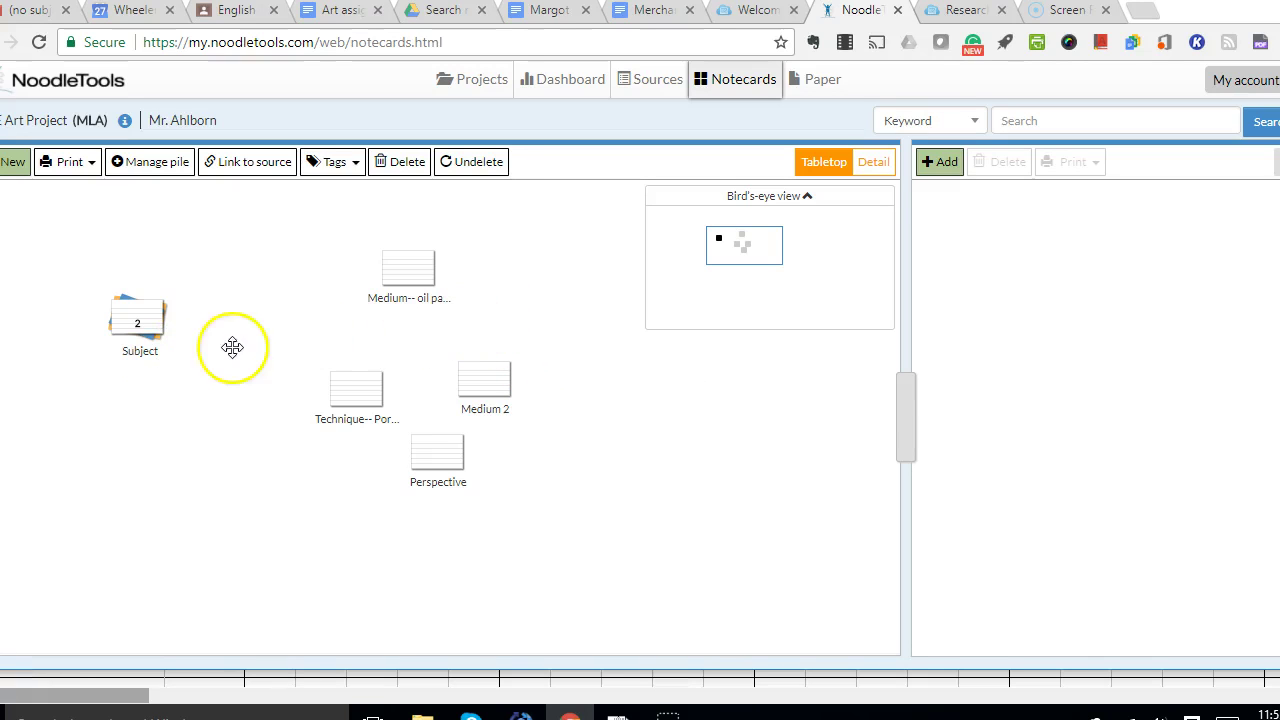
# - Stack Technique-- Portraiture onto Medium-- oil paint to form a pile named 'Technique'
pyautogui.click(350, 390)
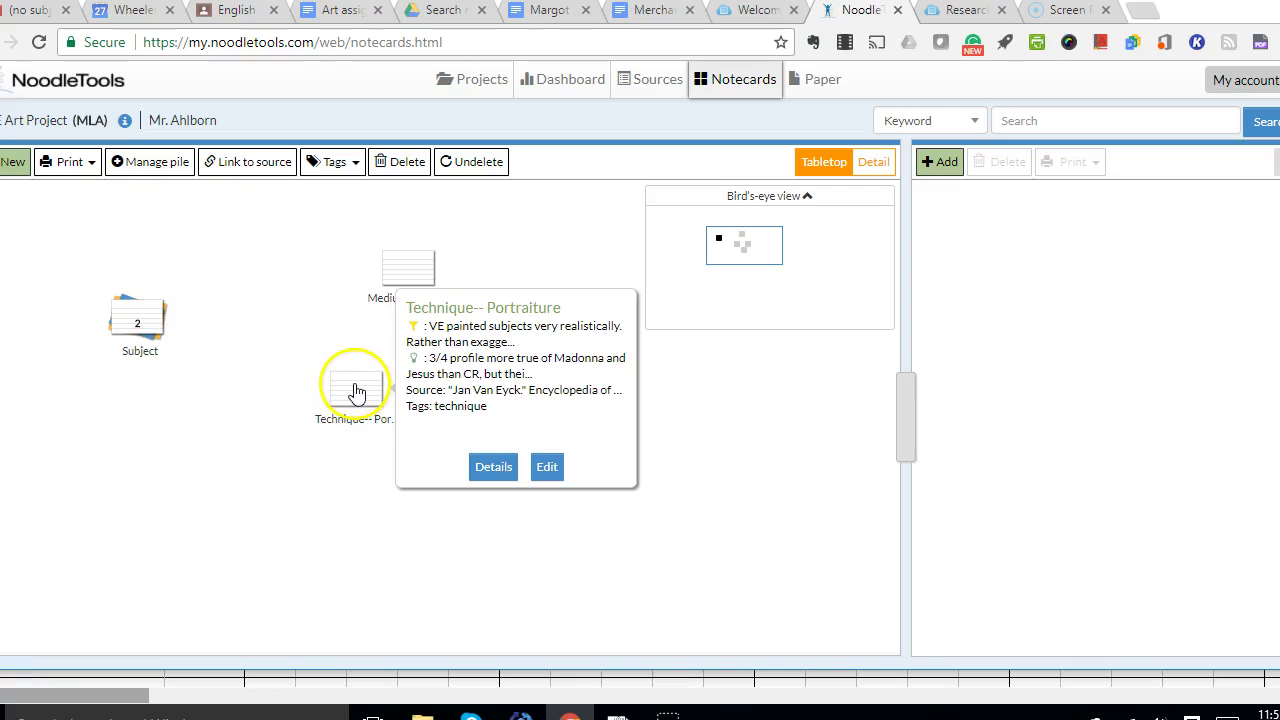
pyautogui.moveTo(357, 392); pyautogui.dragTo(412, 266)
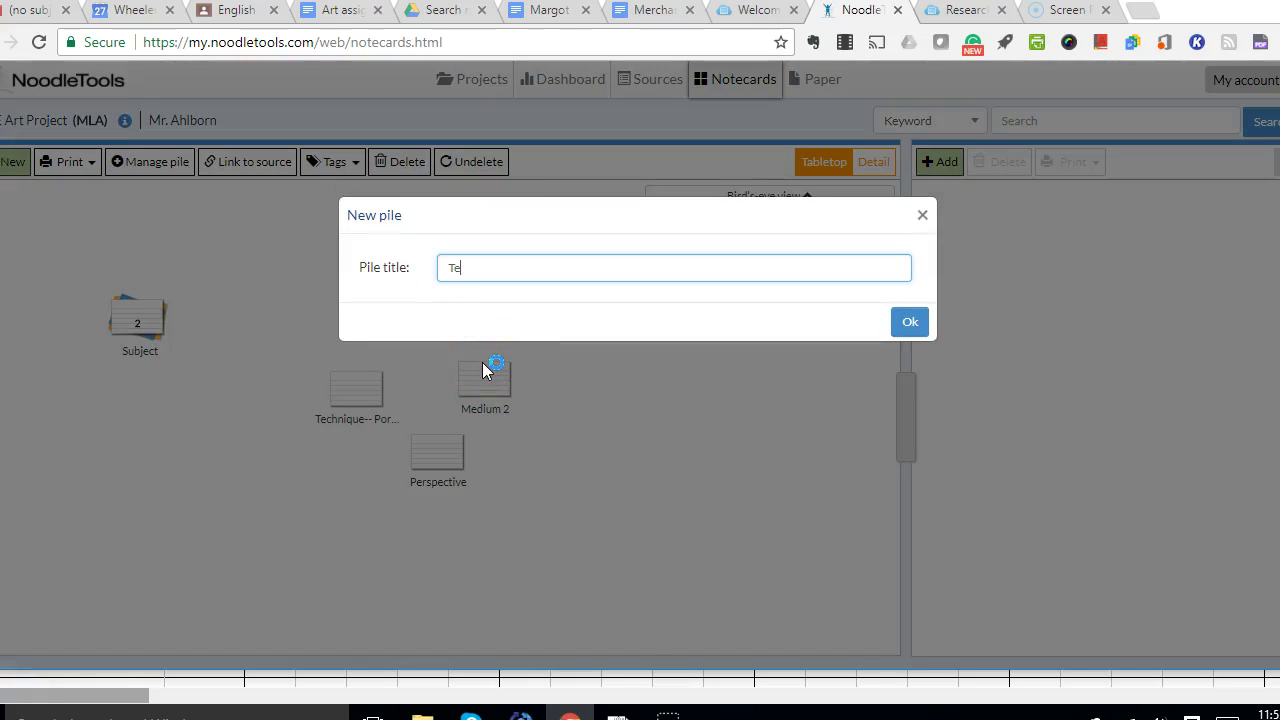
pyautogui.write('Technique')
pyautogui.click(900, 321)
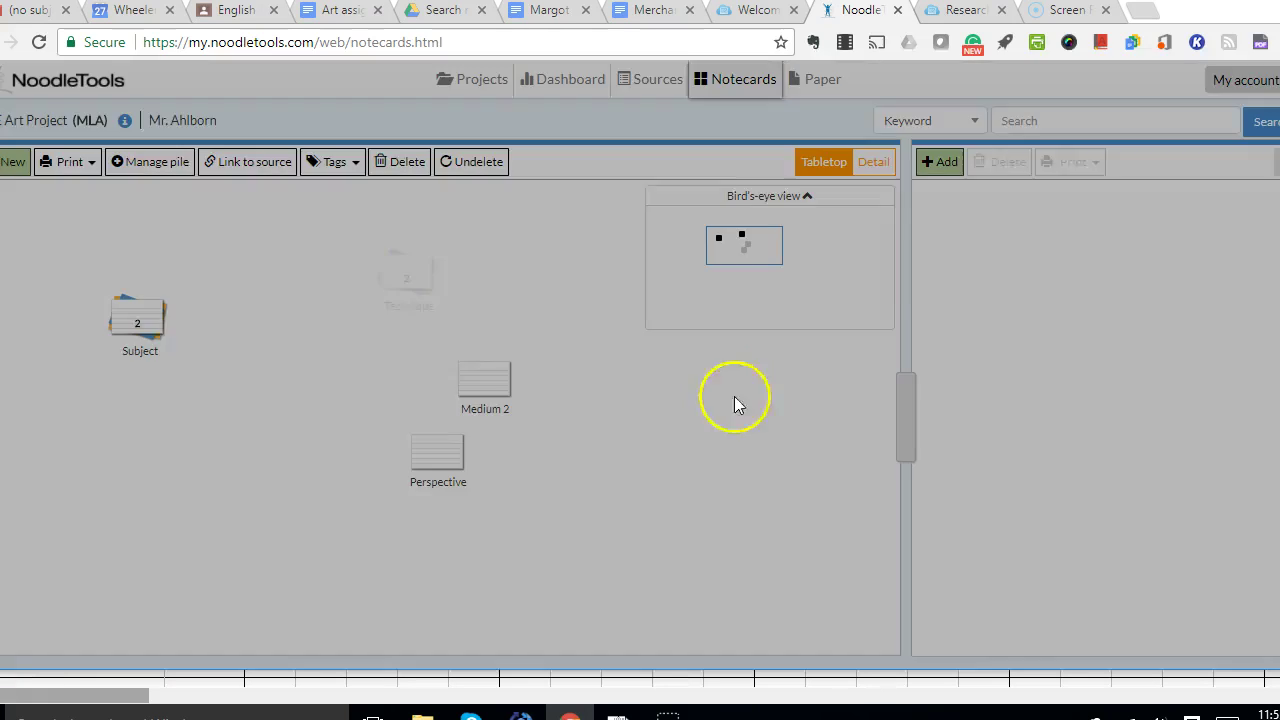
# - Add the Medium 2 and Perspective cards to the Technique pile and place it near the Subject pile
pyautogui.moveTo(480, 391); pyautogui.dragTo(414, 280)
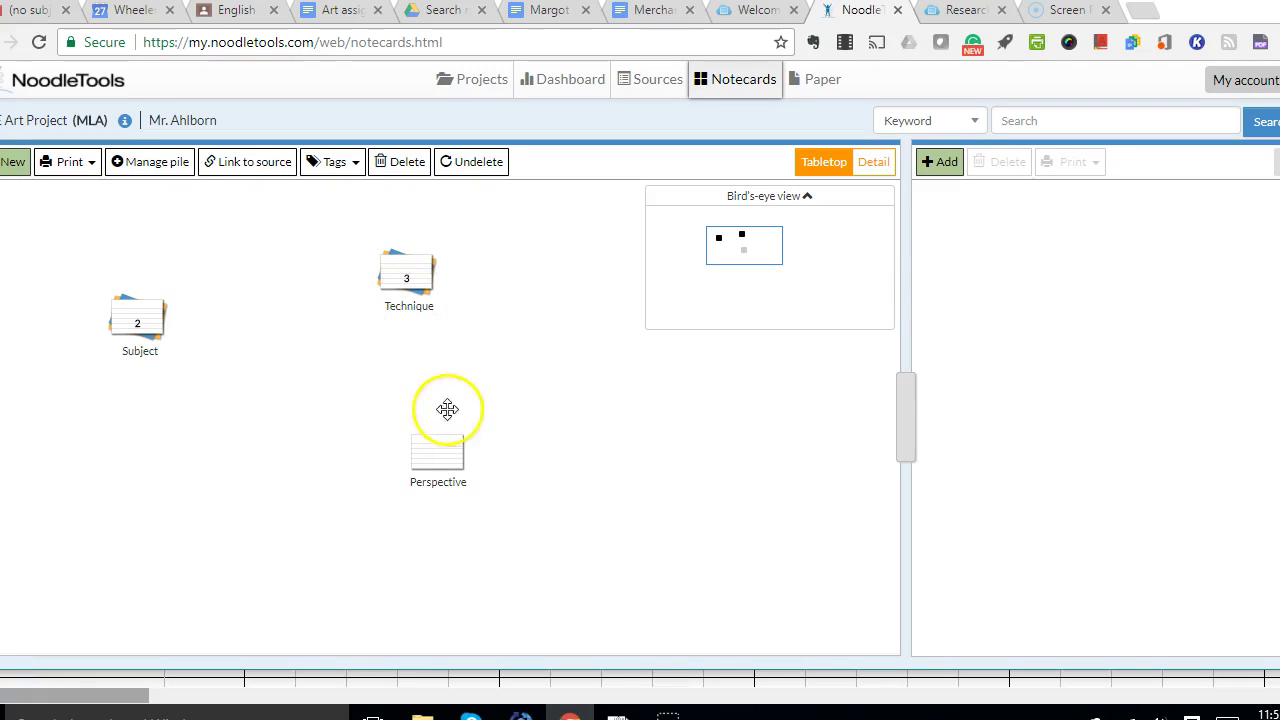
pyautogui.click(427, 469)
pyautogui.moveTo(427, 469); pyautogui.dragTo(403, 320)
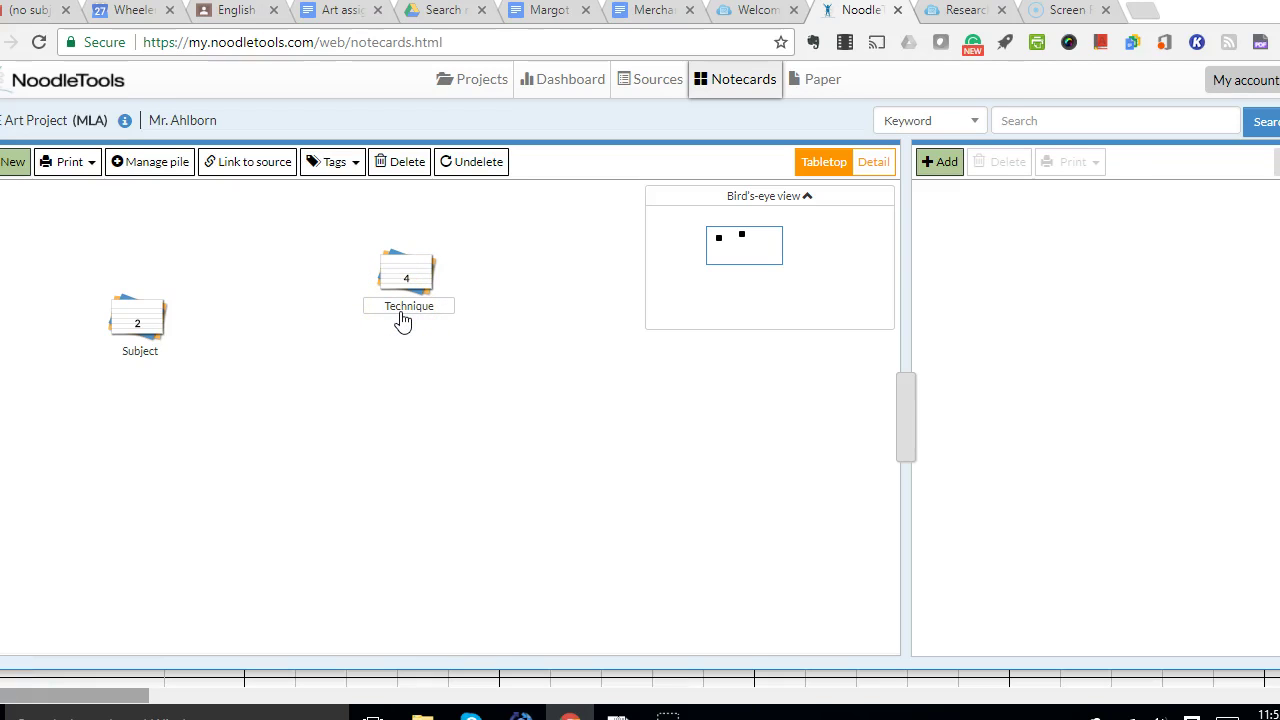
pyautogui.click(414, 271)
pyautogui.moveTo(414, 271); pyautogui.dragTo(446, 326)
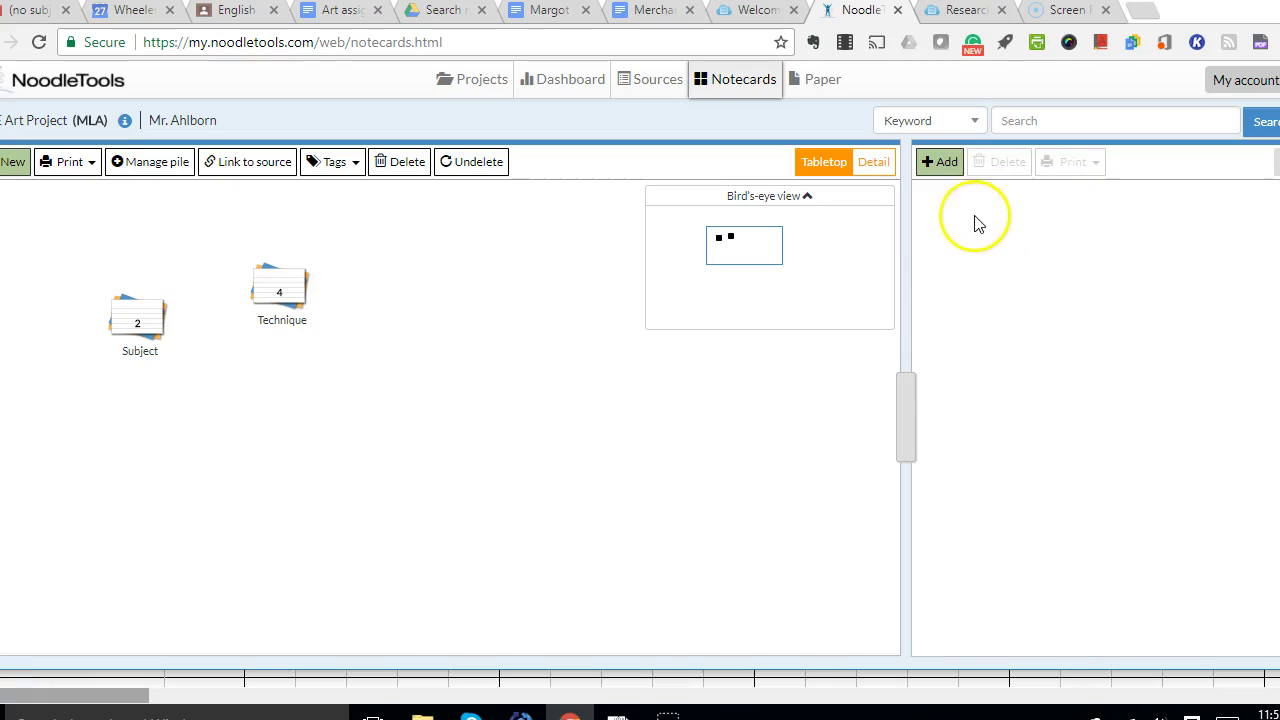
# - Add two outline topics, placing the Subject pile under the first and the Technique pile under the second
pyautogui.click(945, 162)
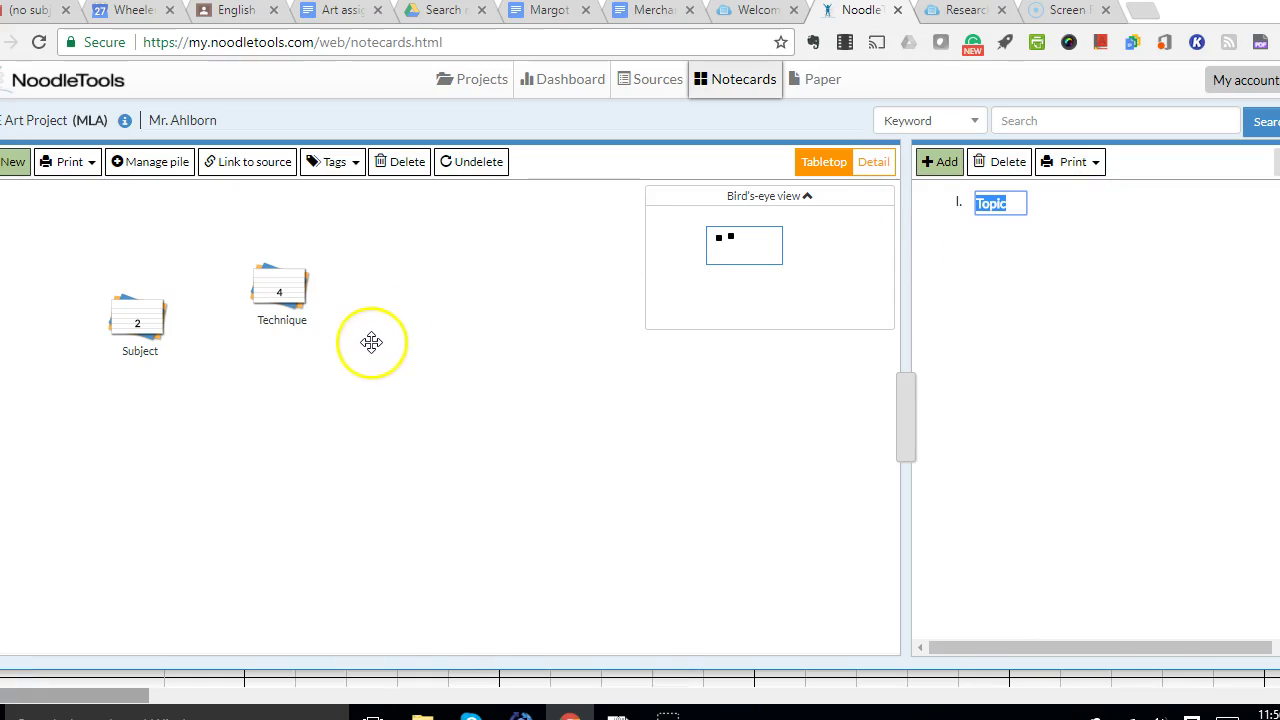
pyautogui.click(150, 328)
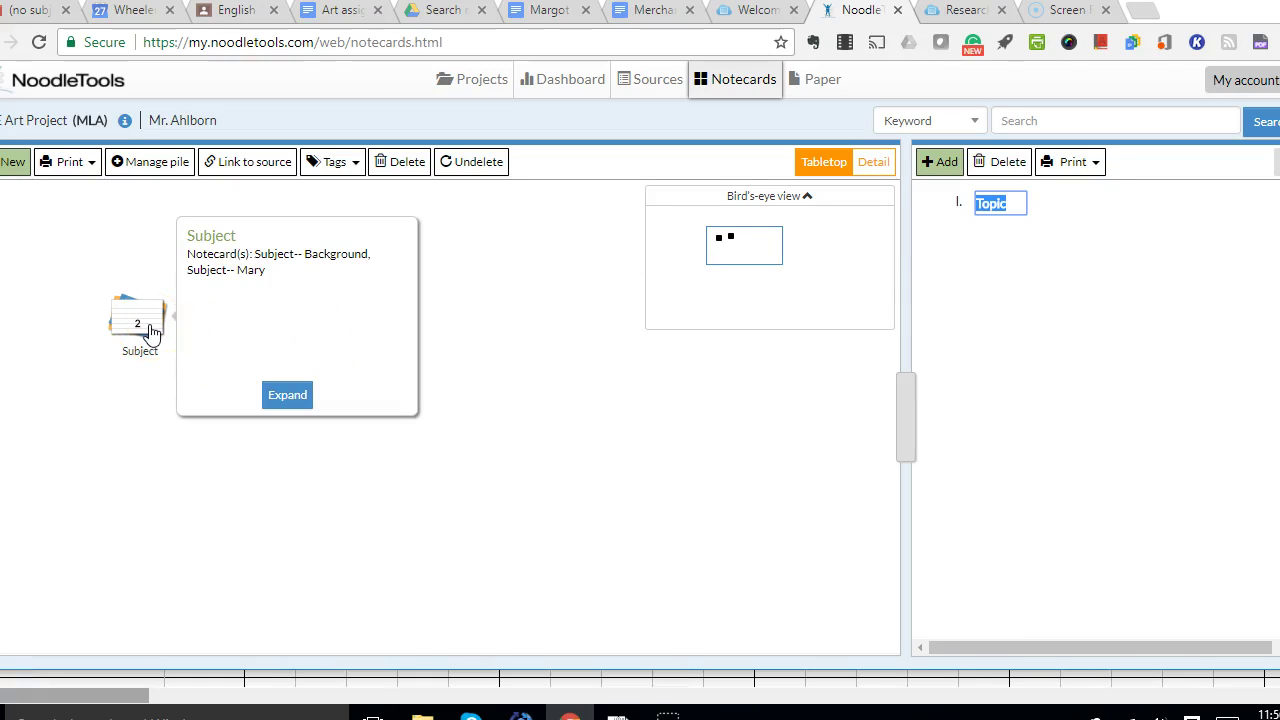
pyautogui.moveTo(150, 328); pyautogui.dragTo(1008, 215)
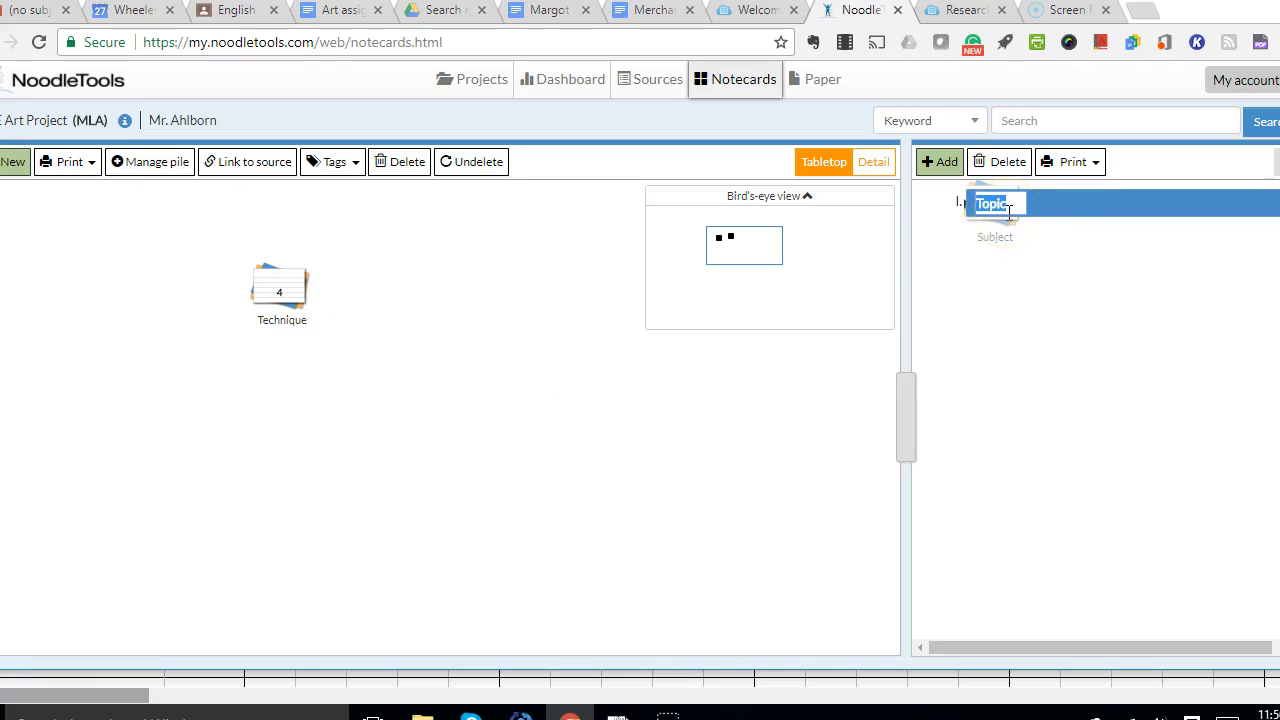
pyautogui.moveTo(1008, 212); pyautogui.dragTo(1006, 219)
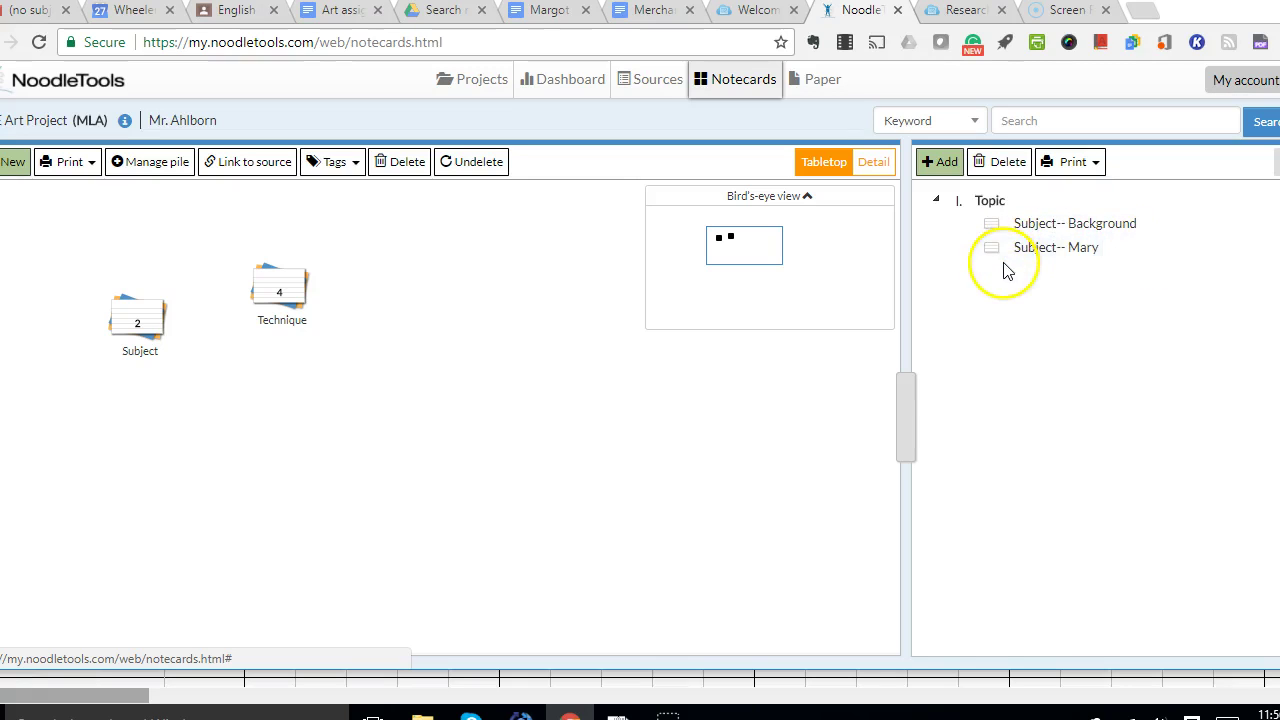
pyautogui.click(944, 165)
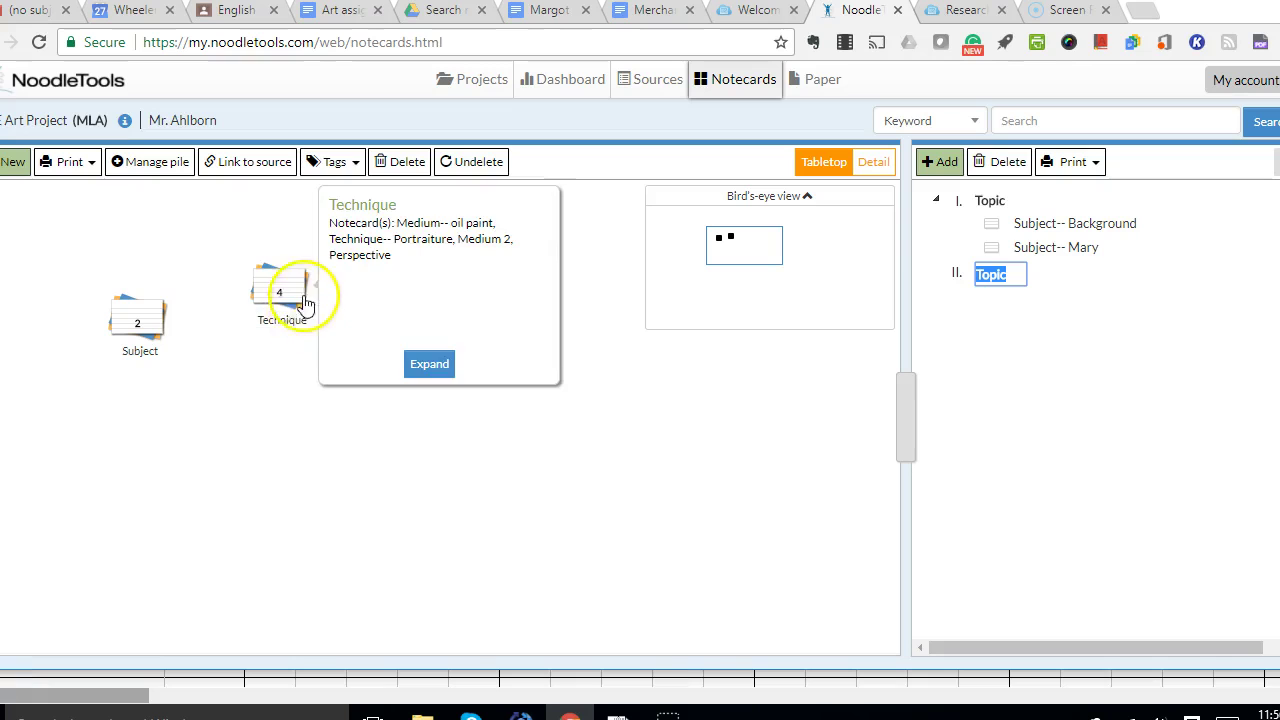
pyautogui.moveTo(277, 286); pyautogui.dragTo(996, 207)
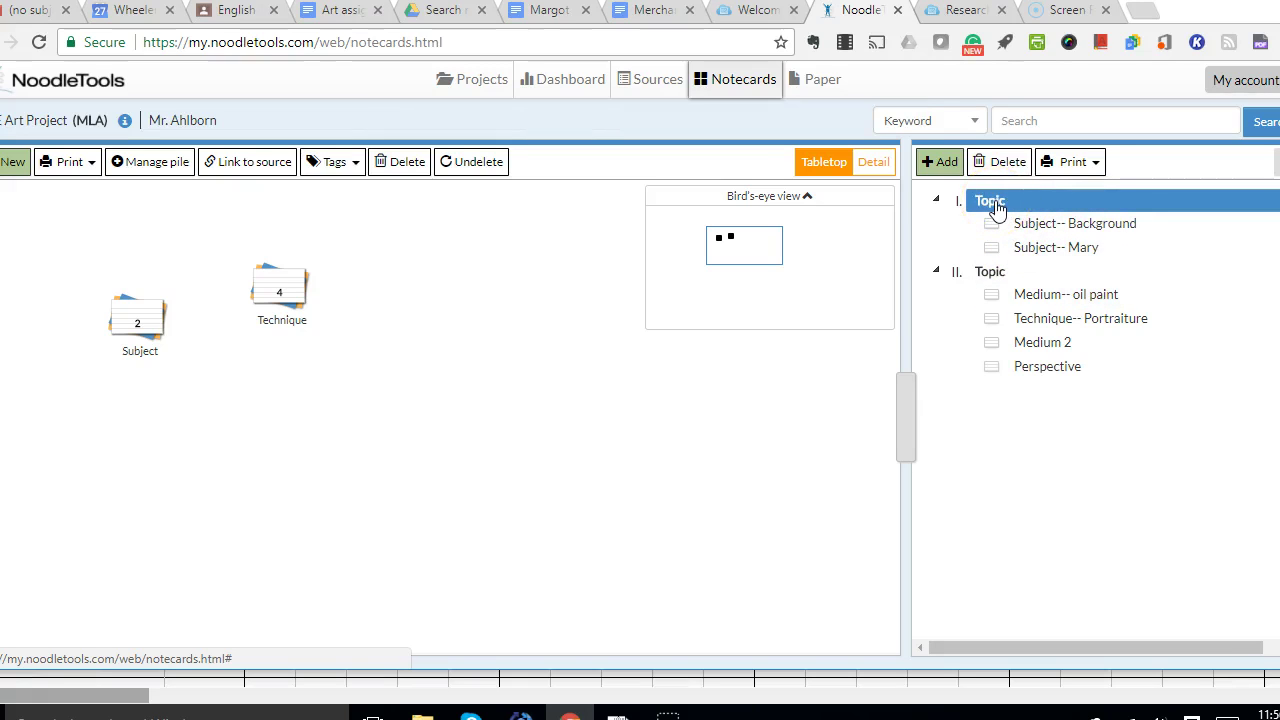
# - Rename the two outline topics to Subject and Technique
pyautogui.doubleClick(994, 204)
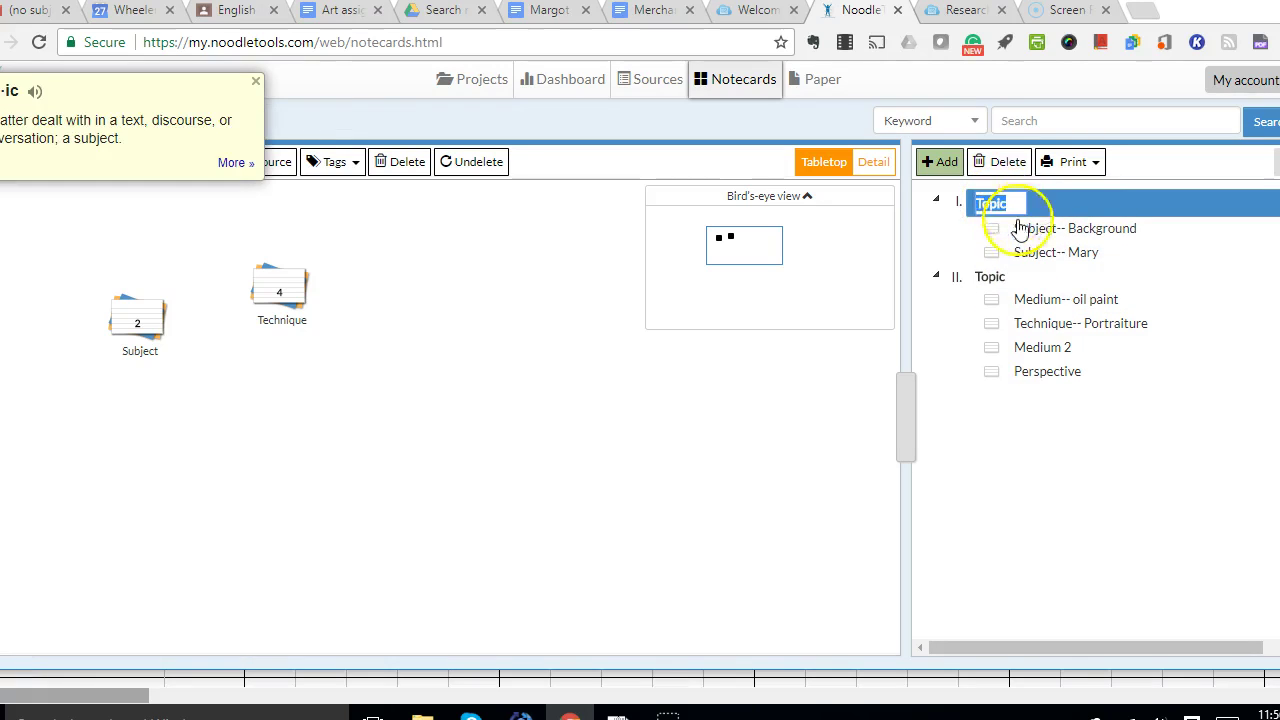
pyautogui.write('Subject')
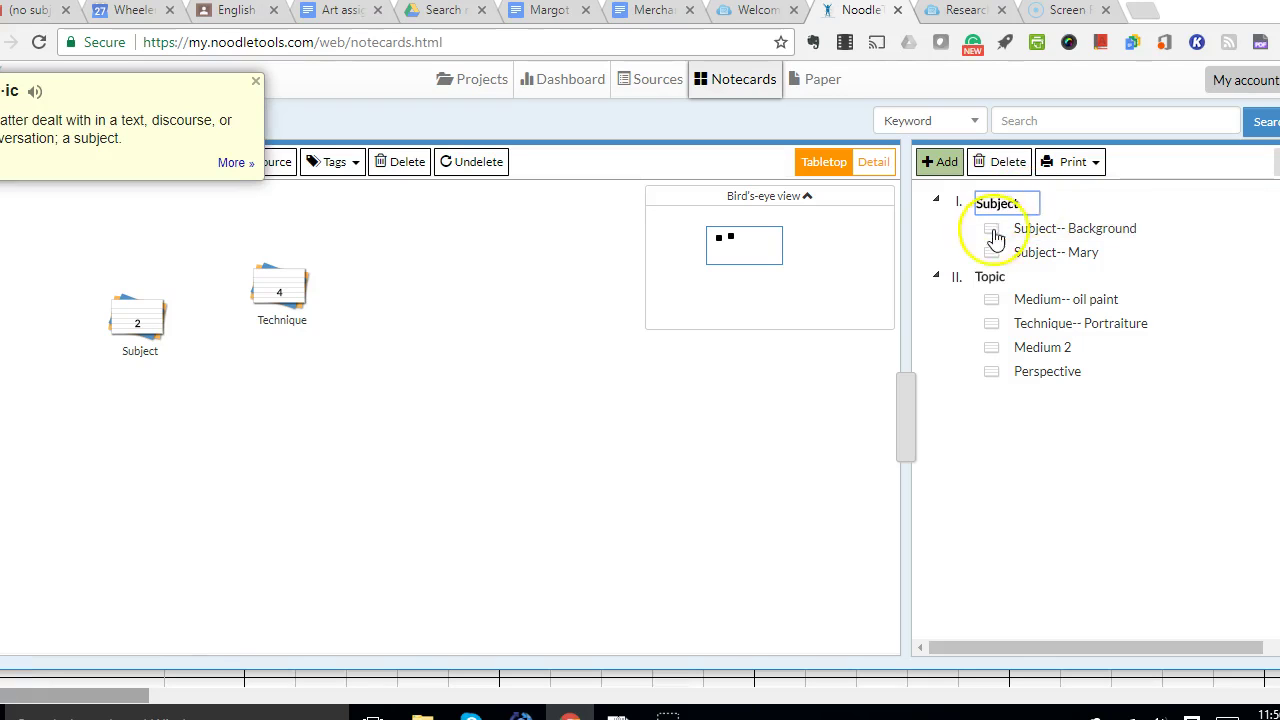
pyautogui.doubleClick(990, 275)
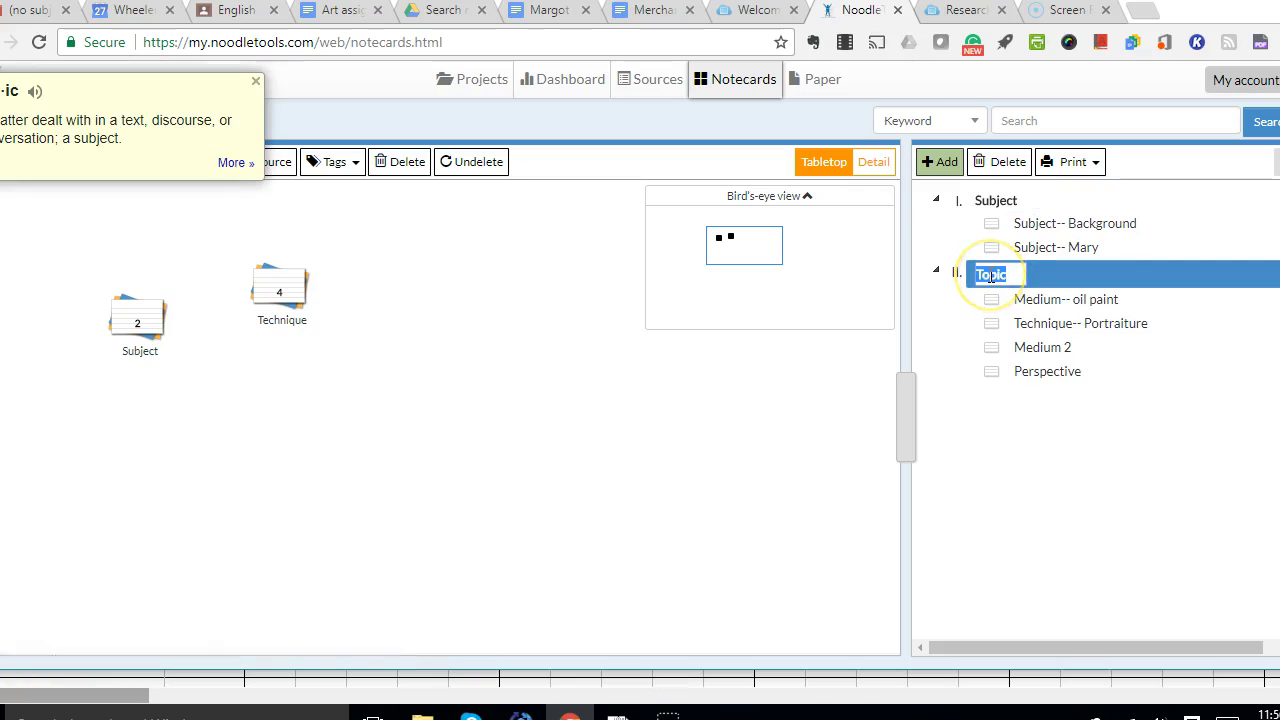
pyautogui.write('Technique')
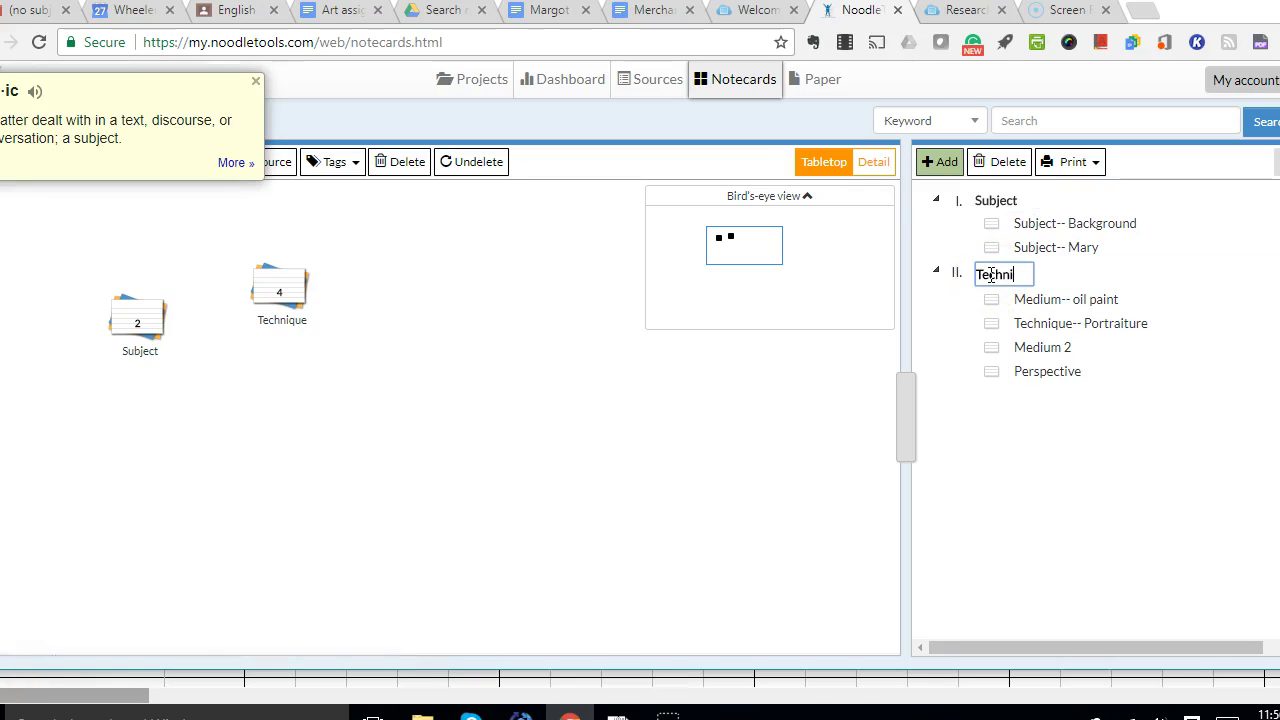
pyautogui.click(952, 424)
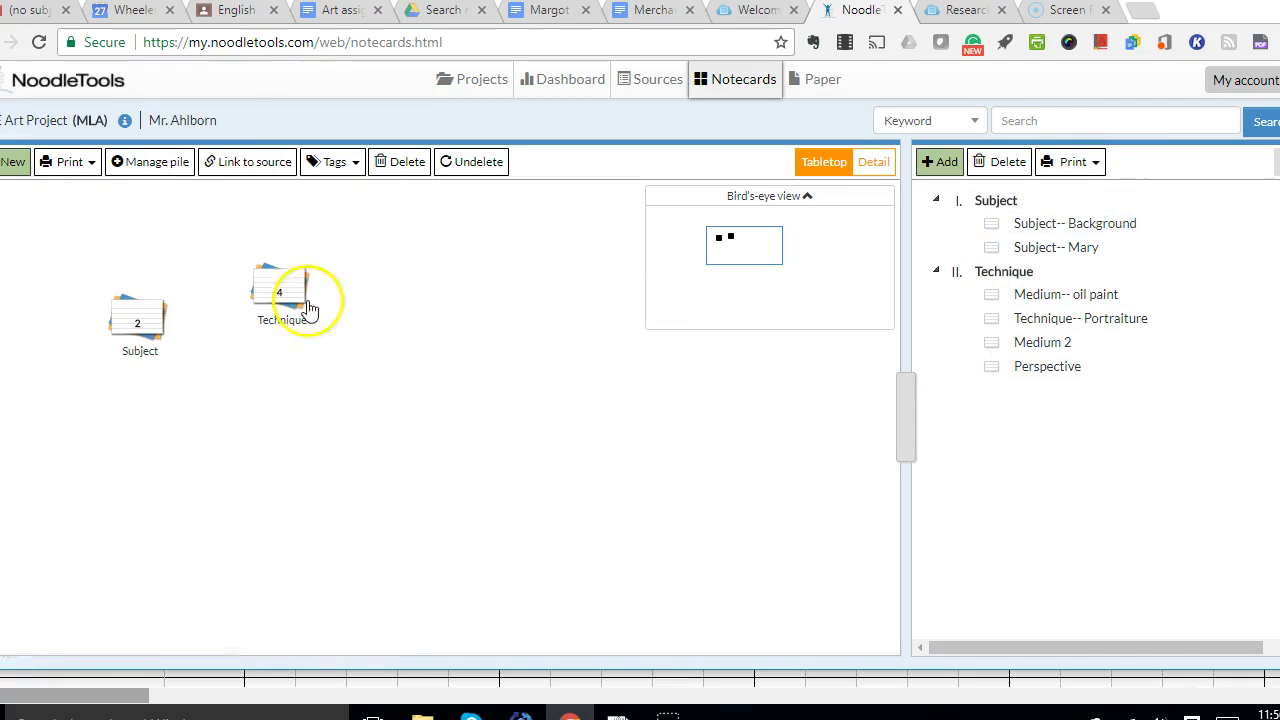
# - Preview the Subject pile, then move Subject-- Mary above Subject-- Background in the outline
pyautogui.click(165, 320)
pyautogui.click(94, 360)
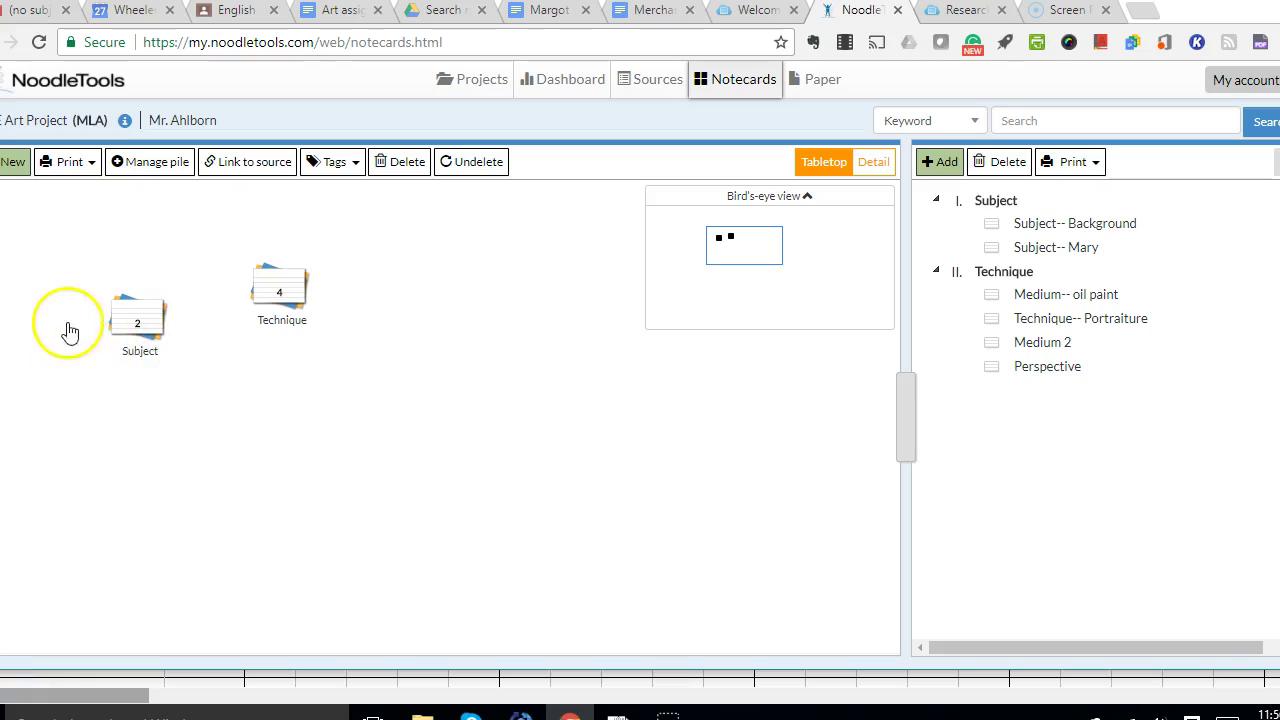
pyautogui.click(104, 325)
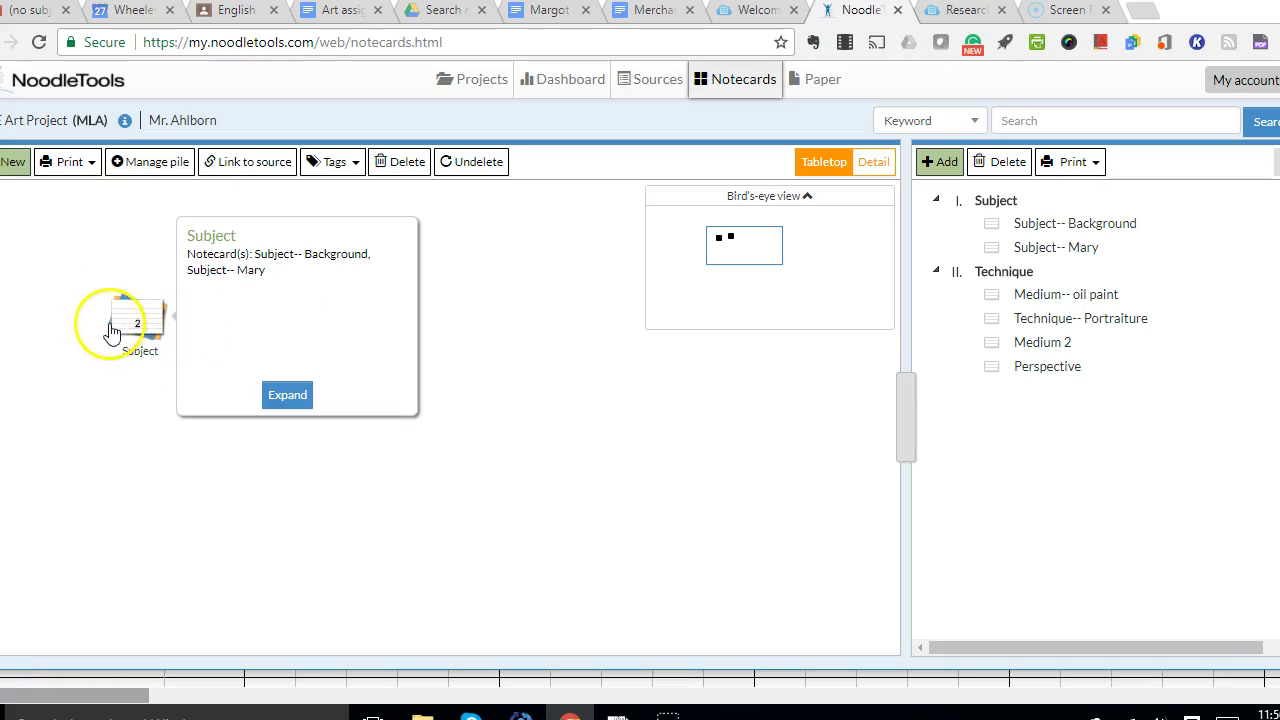
pyautogui.click(57, 280)
pyautogui.click(149, 340)
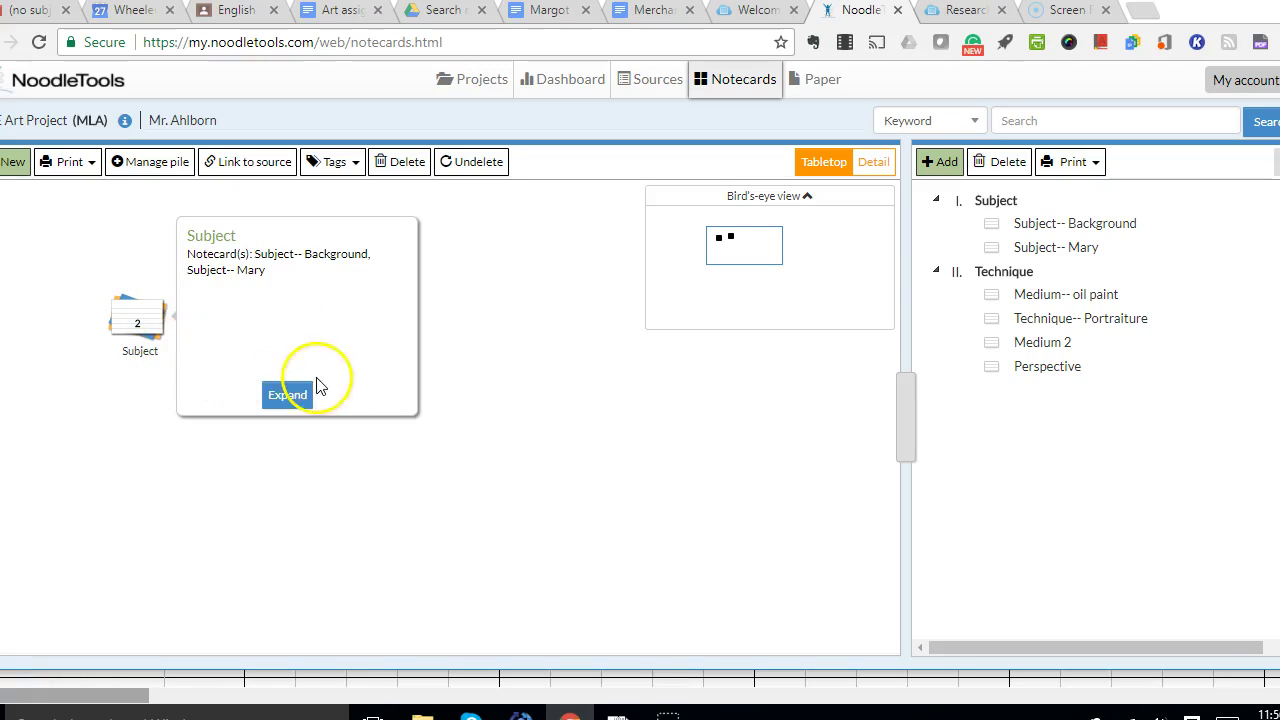
pyautogui.click(785, 365)
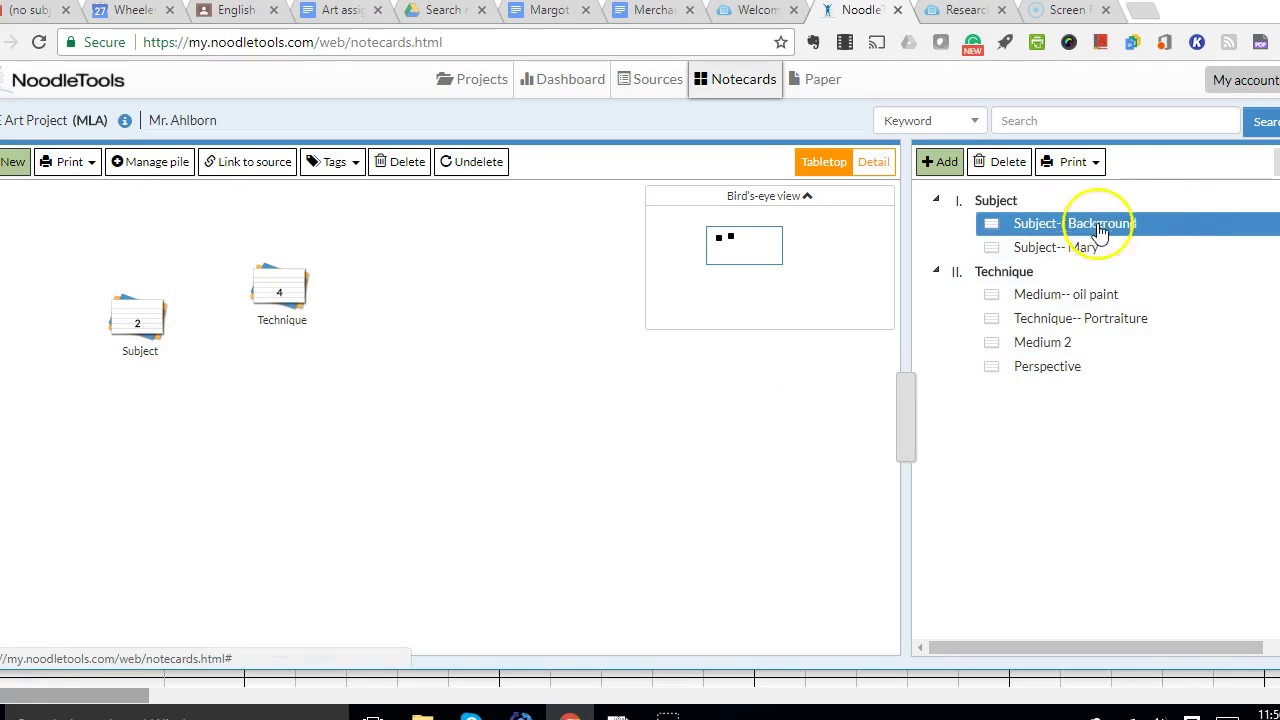
pyautogui.click(1035, 225)
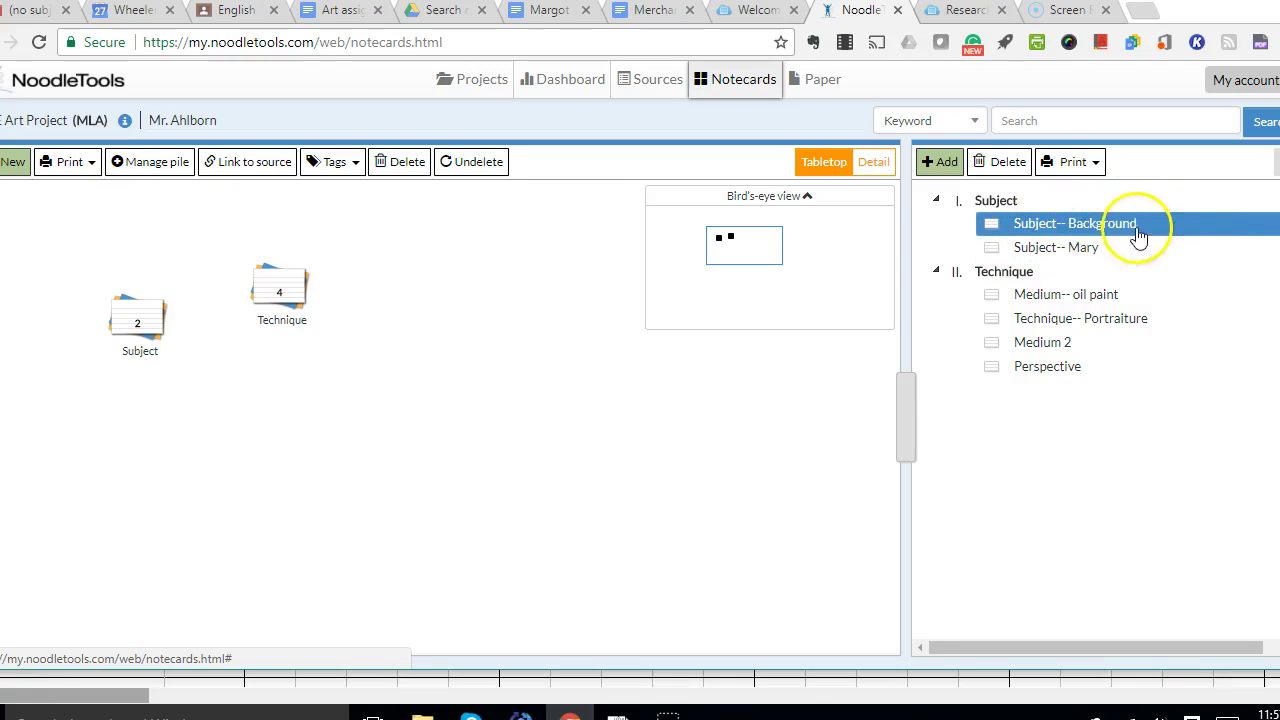
pyautogui.click(1128, 247)
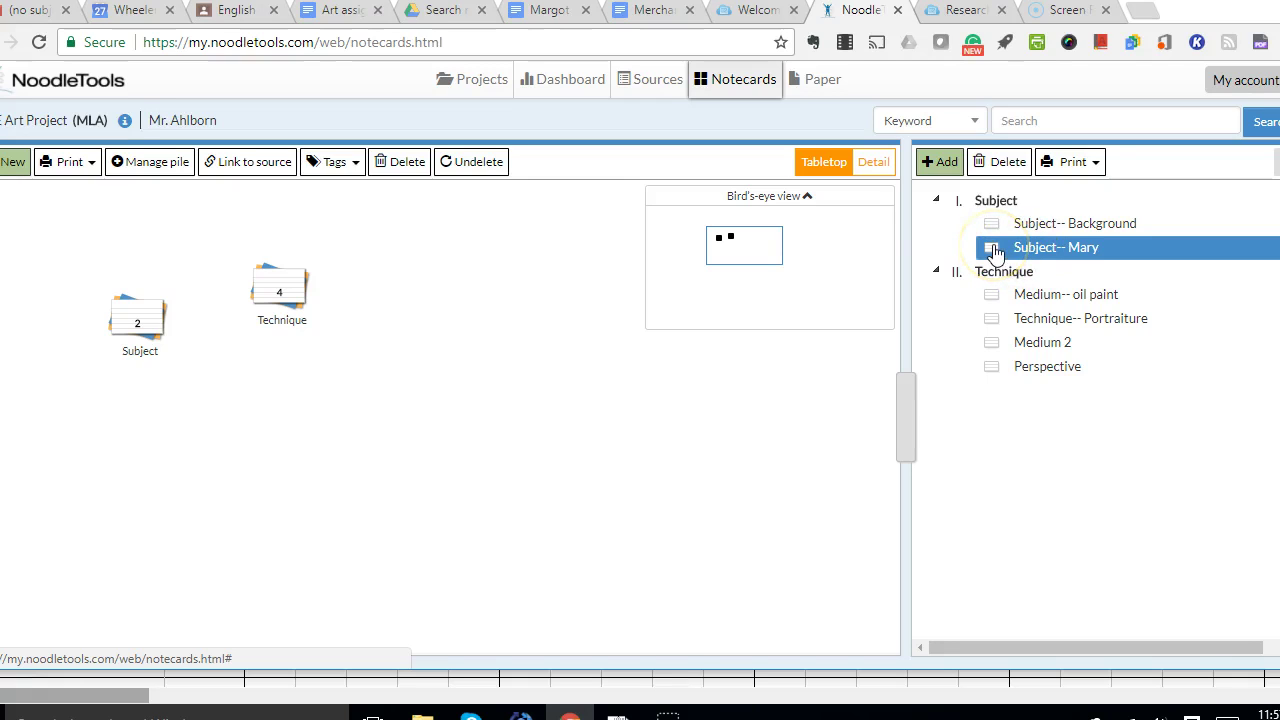
pyautogui.moveTo(993, 247); pyautogui.dragTo(994, 230)
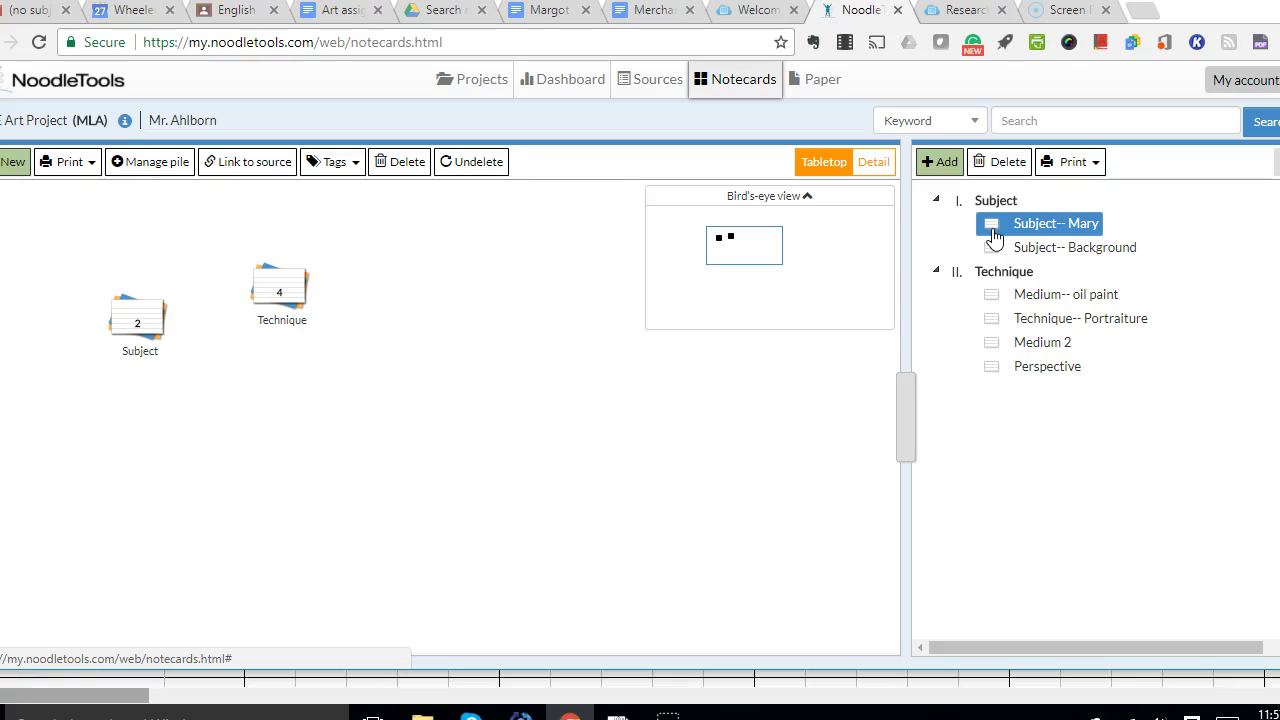
# - Move the Medium 2 card above Technique-- Portraiture, right after Medium-- oil paint
pyautogui.click(1095, 318)
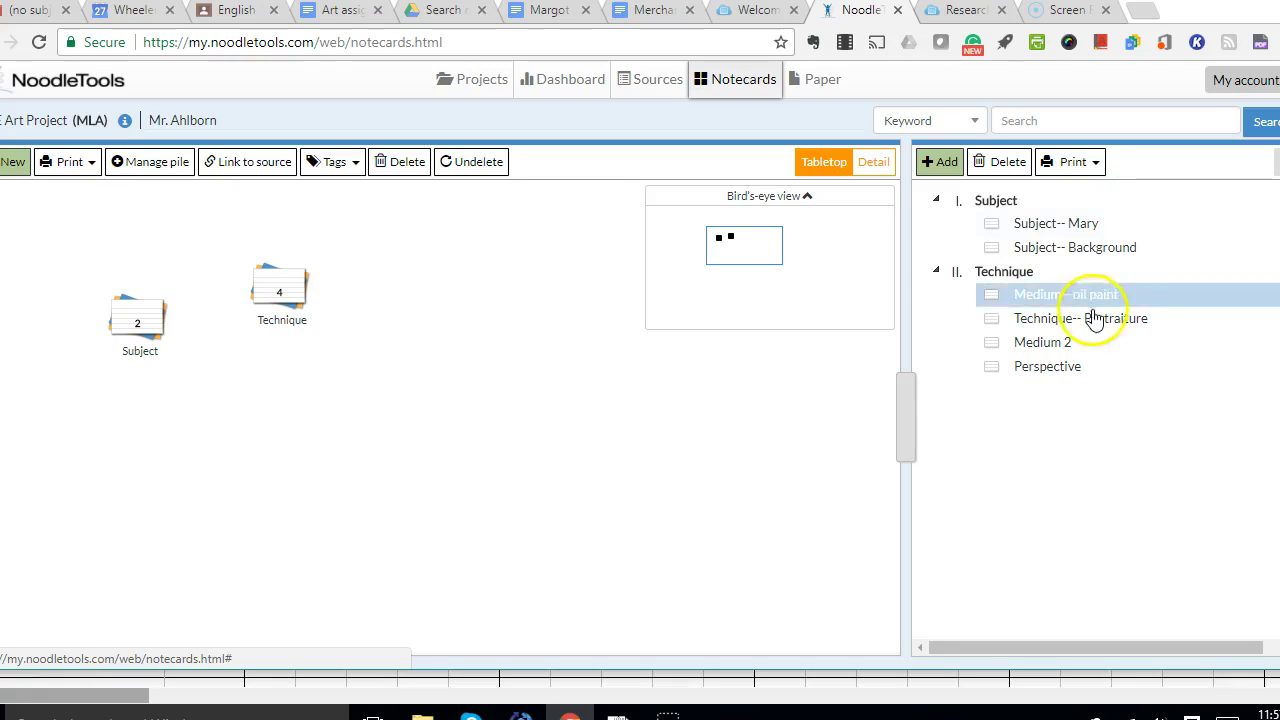
pyautogui.click(1070, 370)
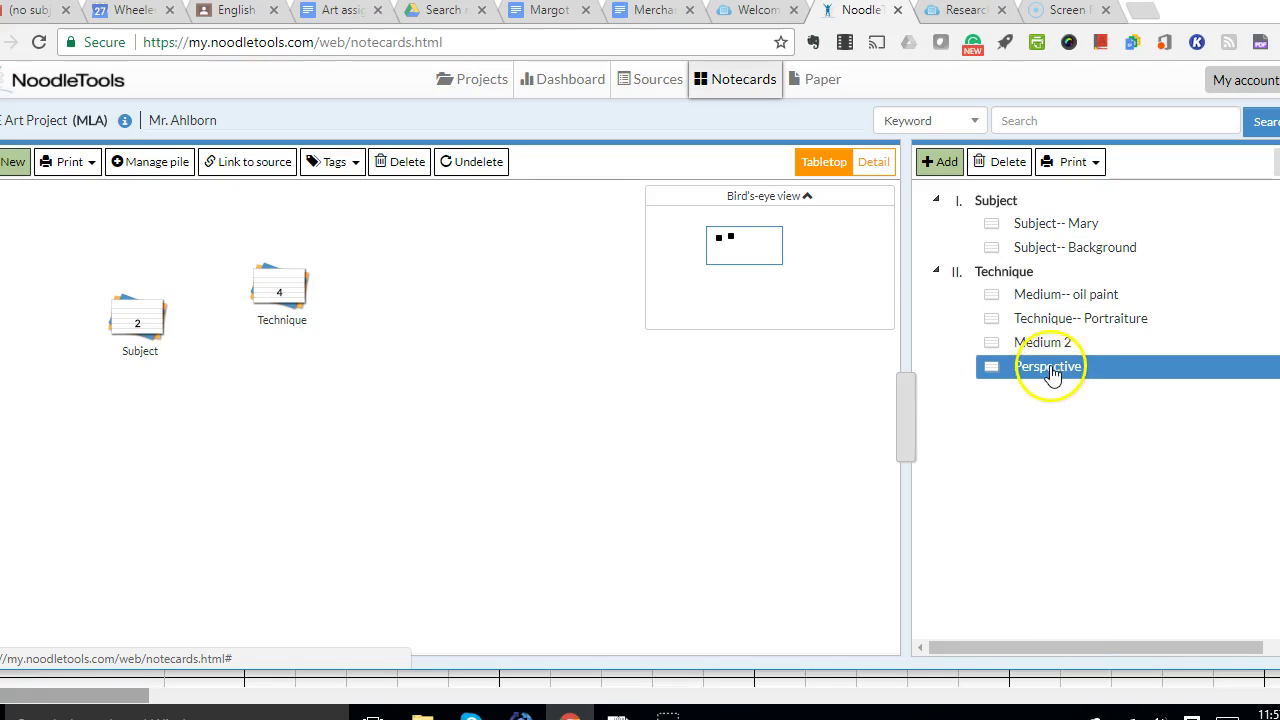
pyautogui.click(1098, 292)
pyautogui.click(1086, 344)
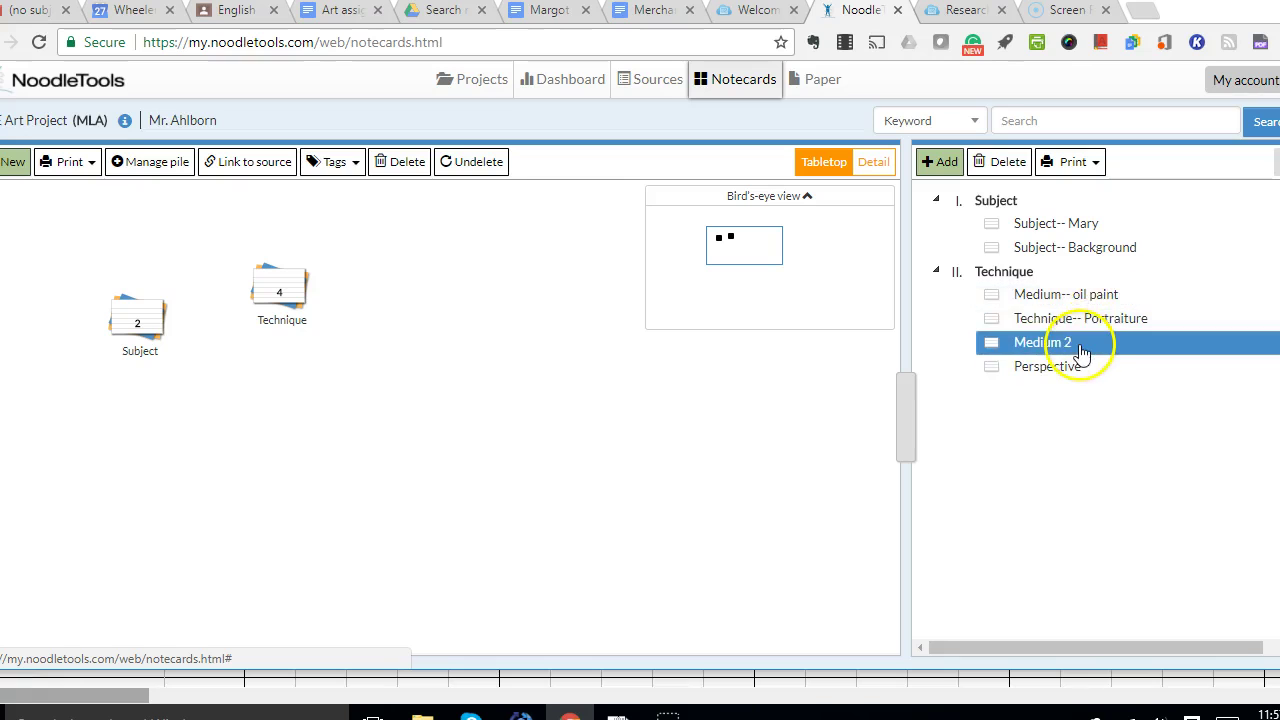
pyautogui.click(1084, 296)
pyautogui.click(1080, 318)
pyautogui.click(1049, 345)
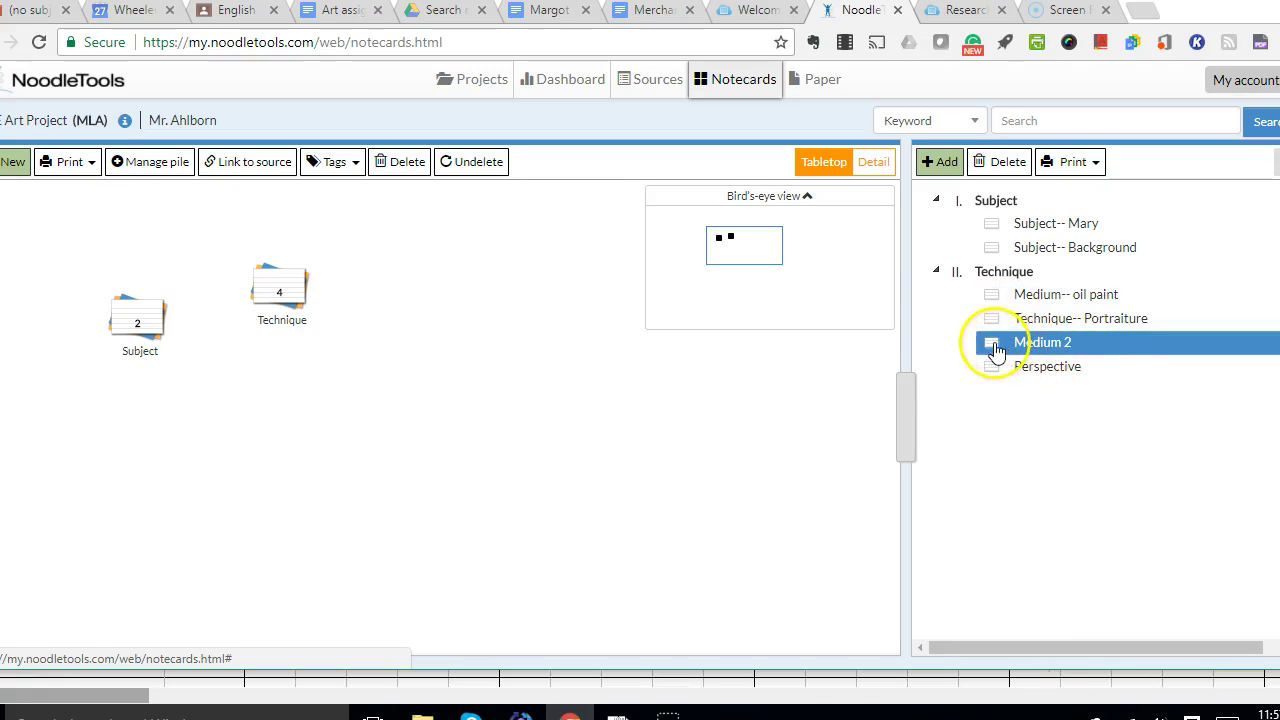
pyautogui.click(1034, 294)
pyautogui.click(1055, 343)
pyautogui.click(1105, 293)
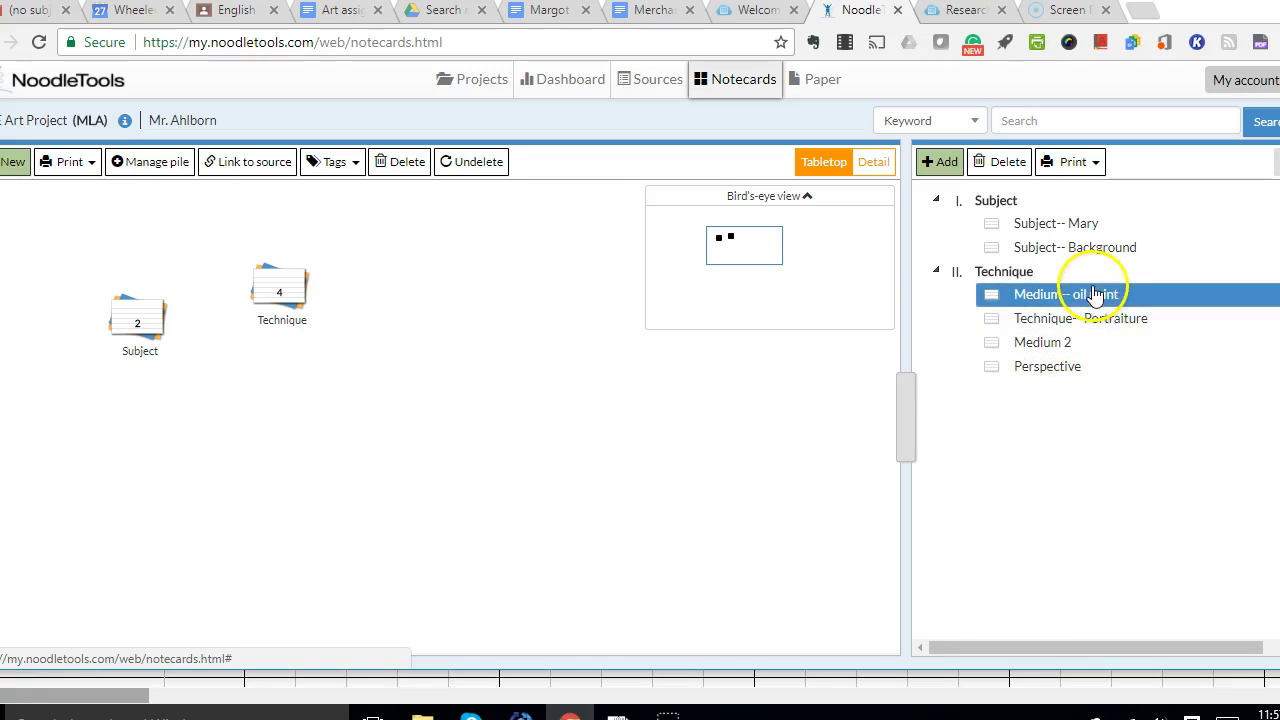
pyautogui.click(1120, 318)
pyautogui.click(1035, 343)
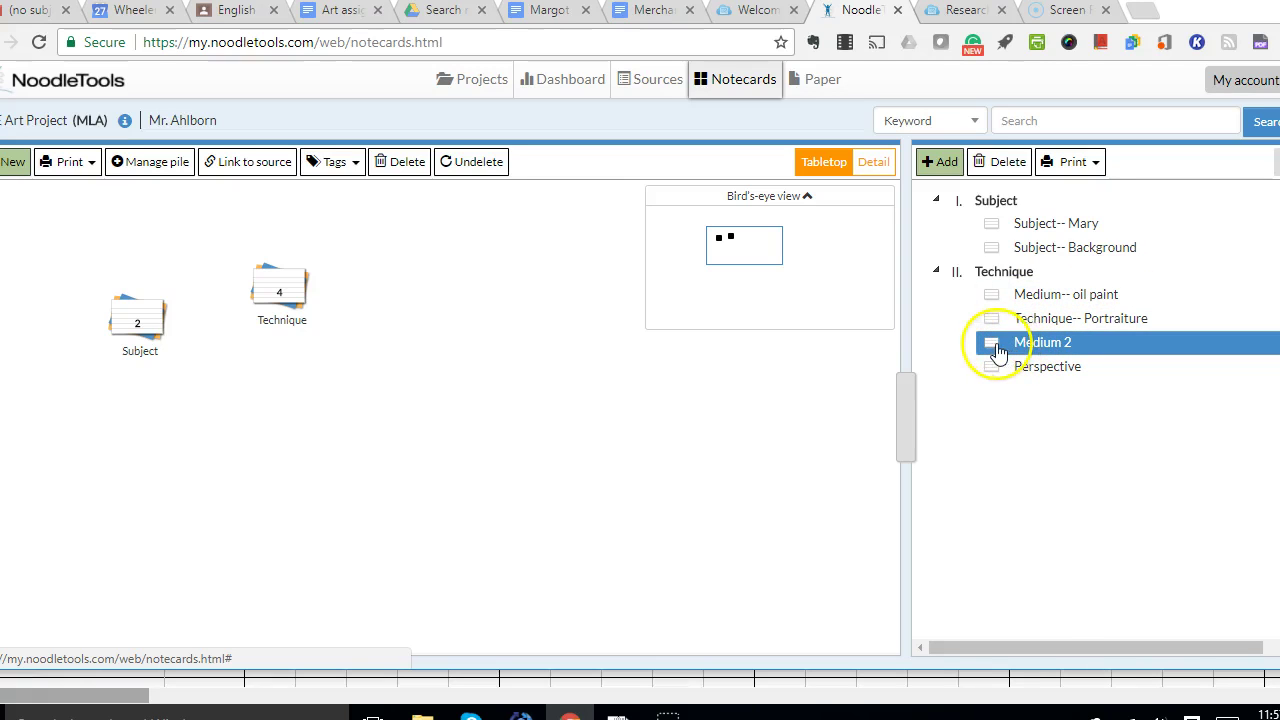
pyautogui.moveTo(986, 343); pyautogui.dragTo(1000, 312)
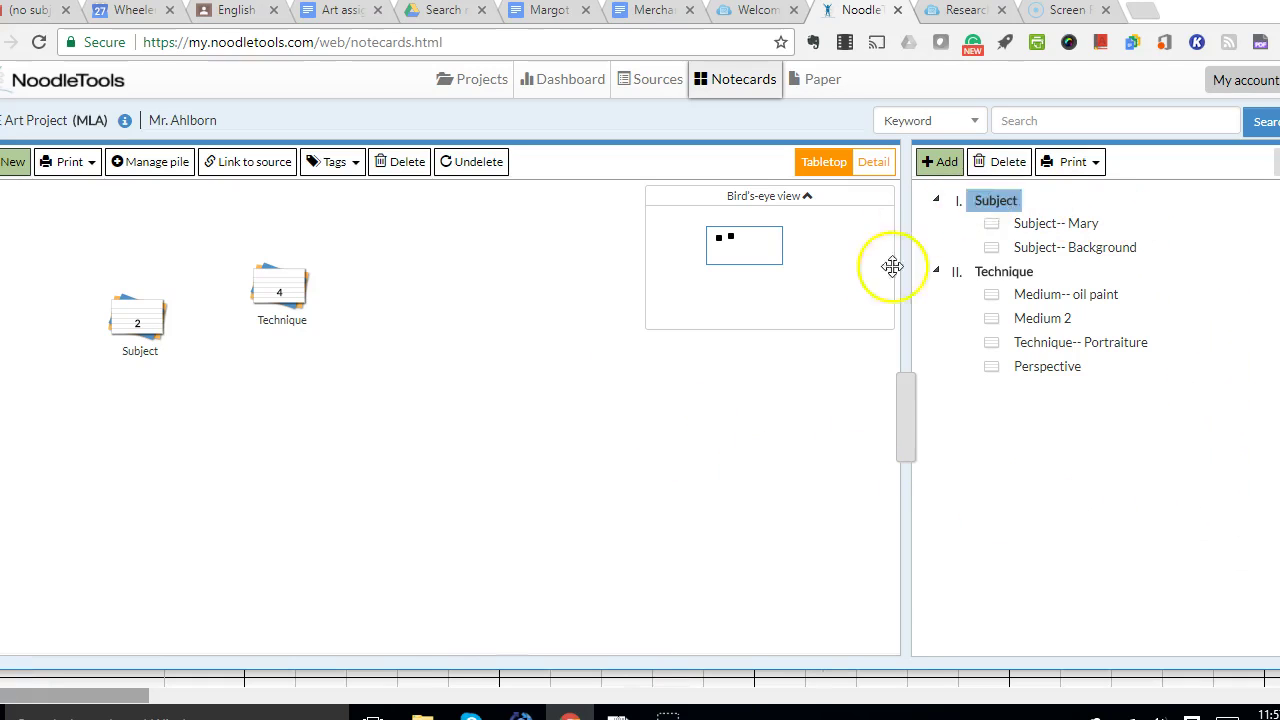
# - Choose 'Outline with notecards' from the Print dropdown above the outline
pyautogui.click(1005, 250)
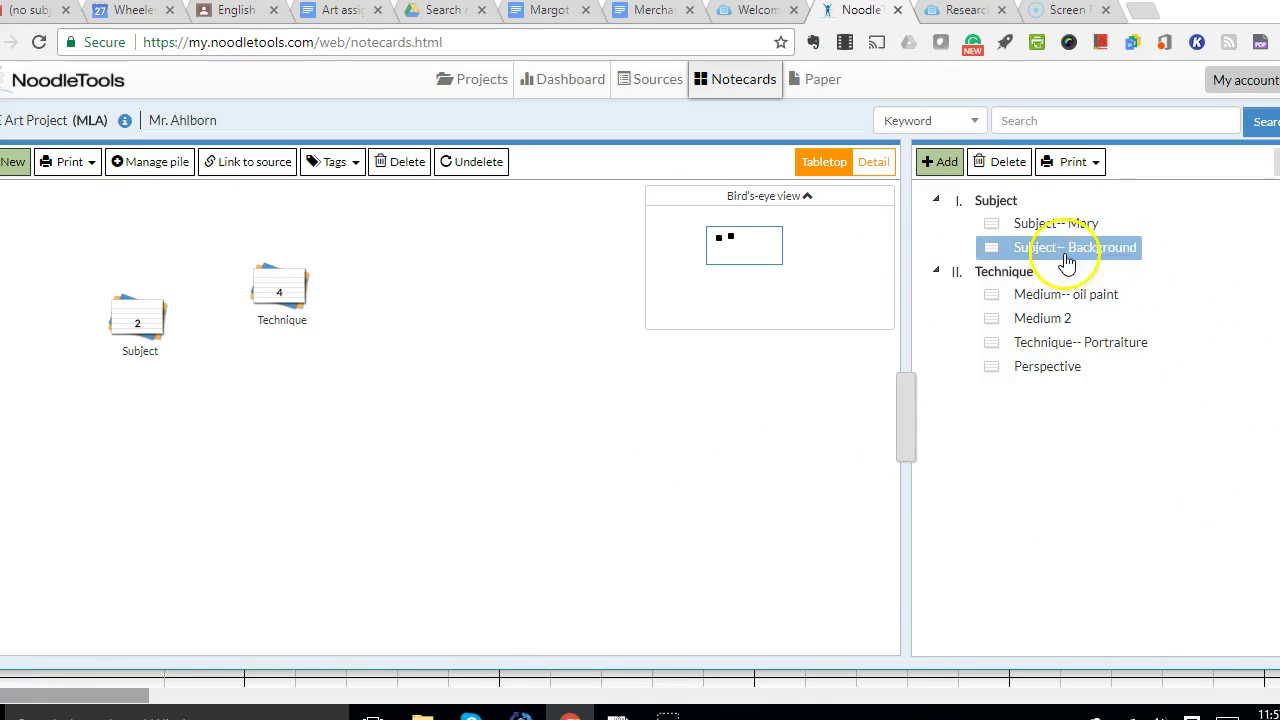
pyautogui.click(1099, 168)
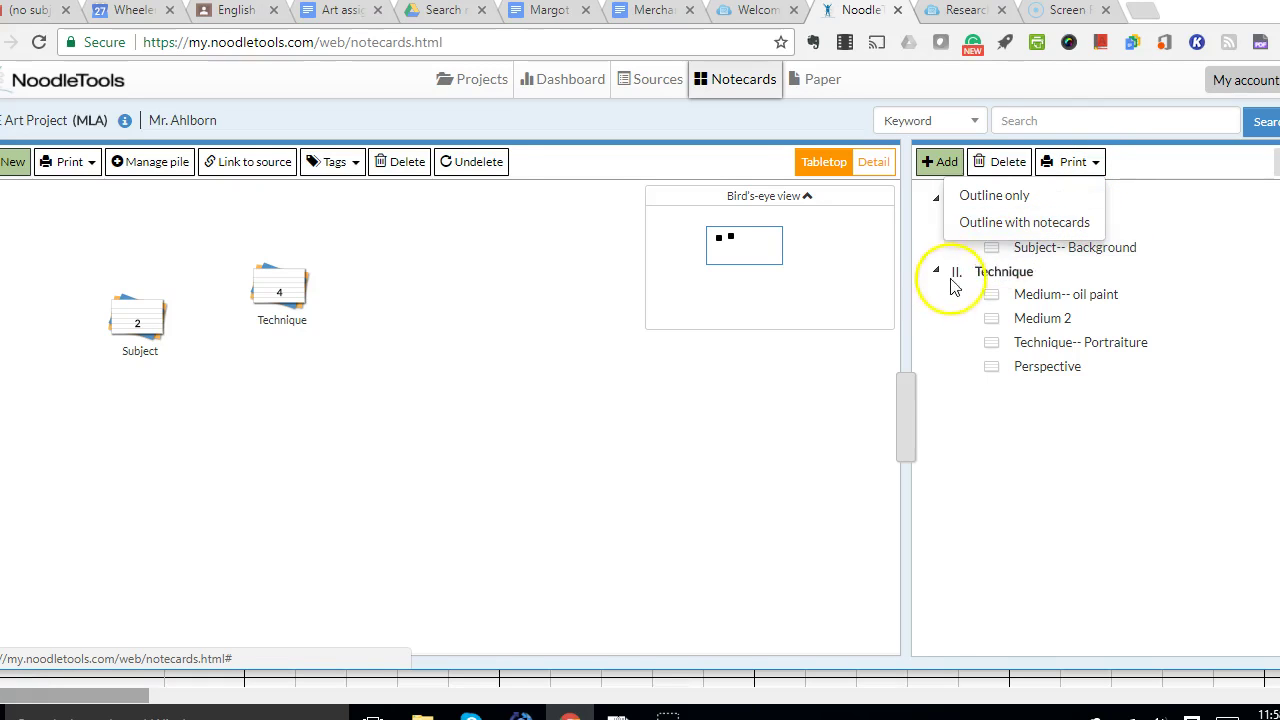
pyautogui.click(967, 225)
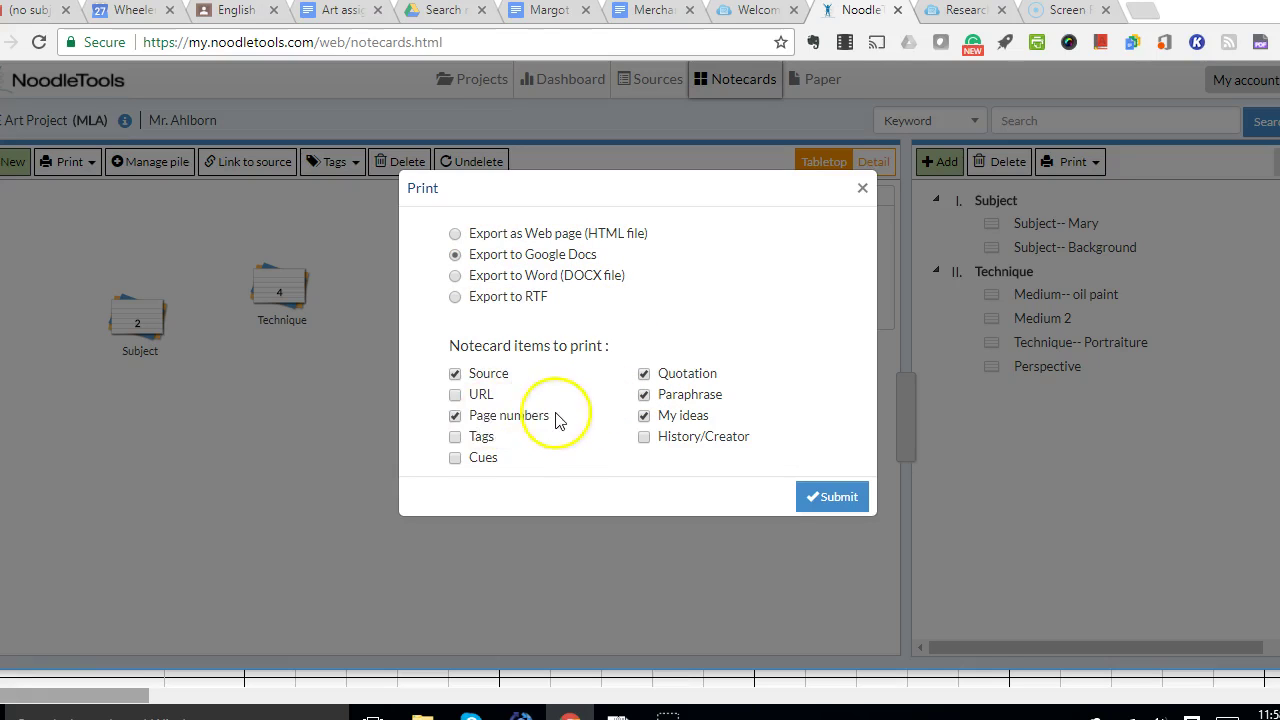
# - Toggle the URL, Tags, Cues and History/Creator options, ending with Cues excluded, for the Google Docs export
pyautogui.click(455, 395)
pyautogui.click(455, 437)
pyautogui.click(457, 463)
pyautogui.click(644, 437)
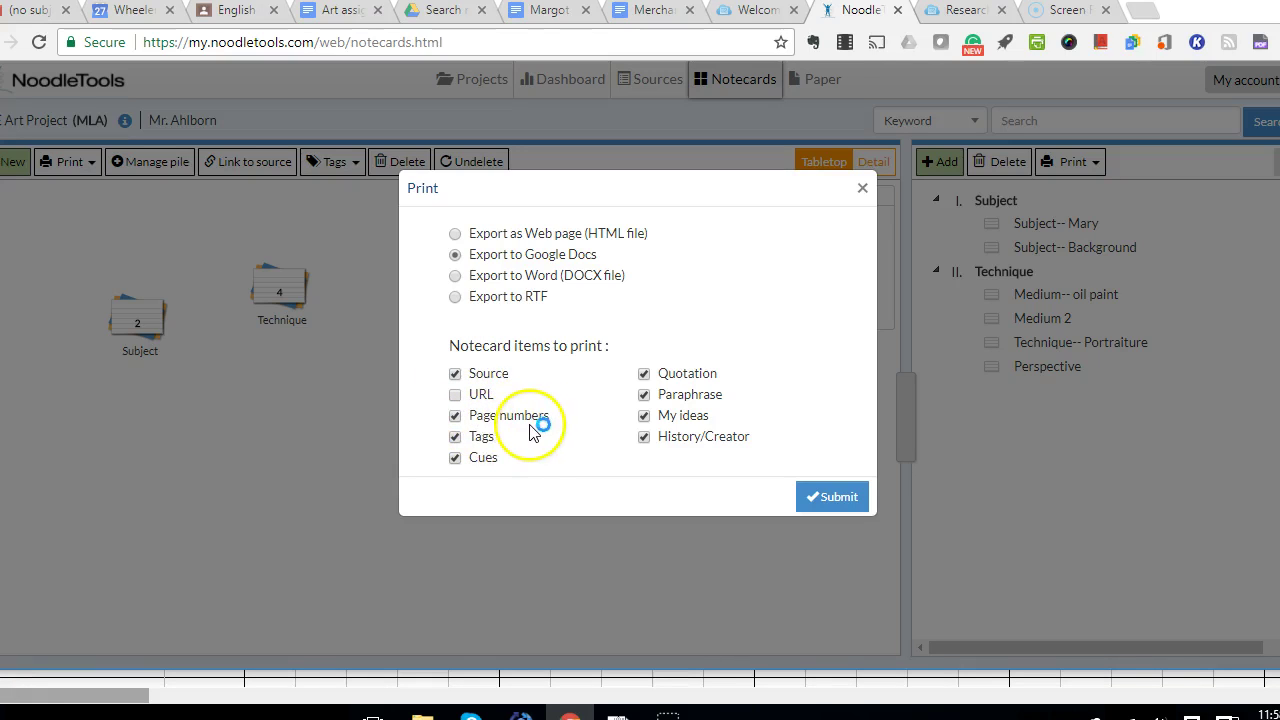
pyautogui.click(455, 462)
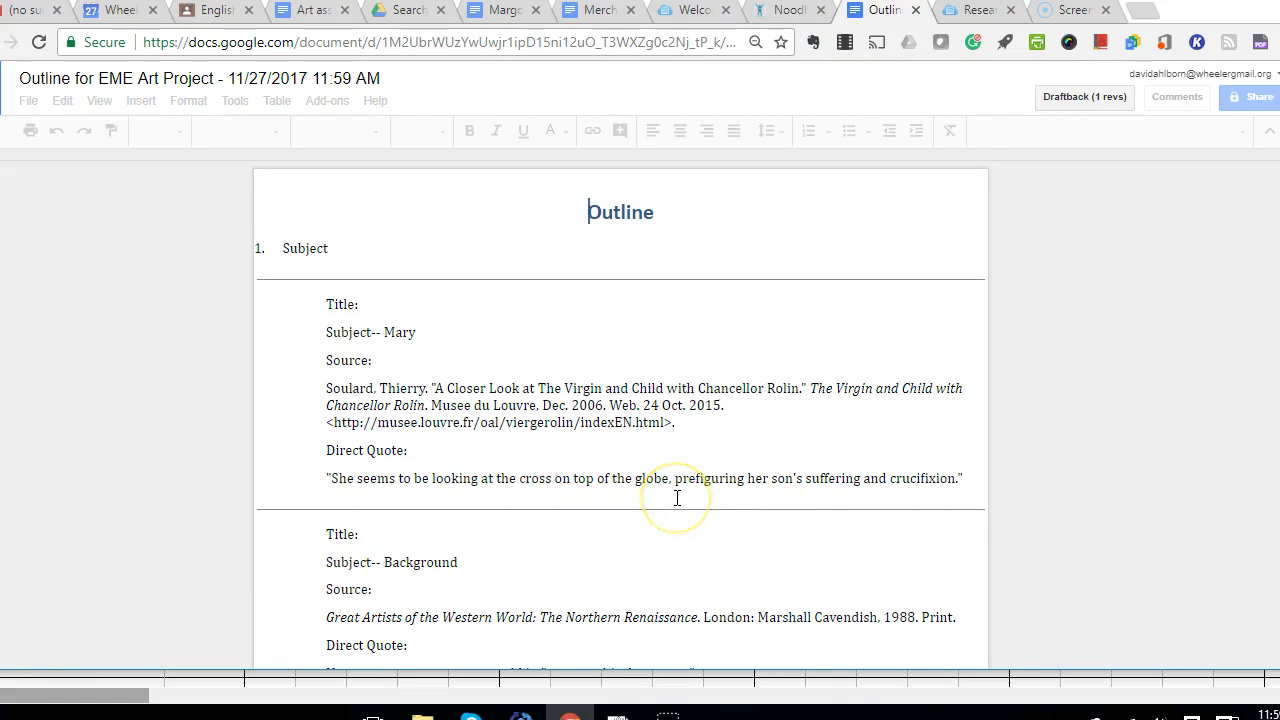
# - Add an opening quotation mark at the start of the Subject-- Mary direct quote
pyautogui.scroll(-3, 677, 498)
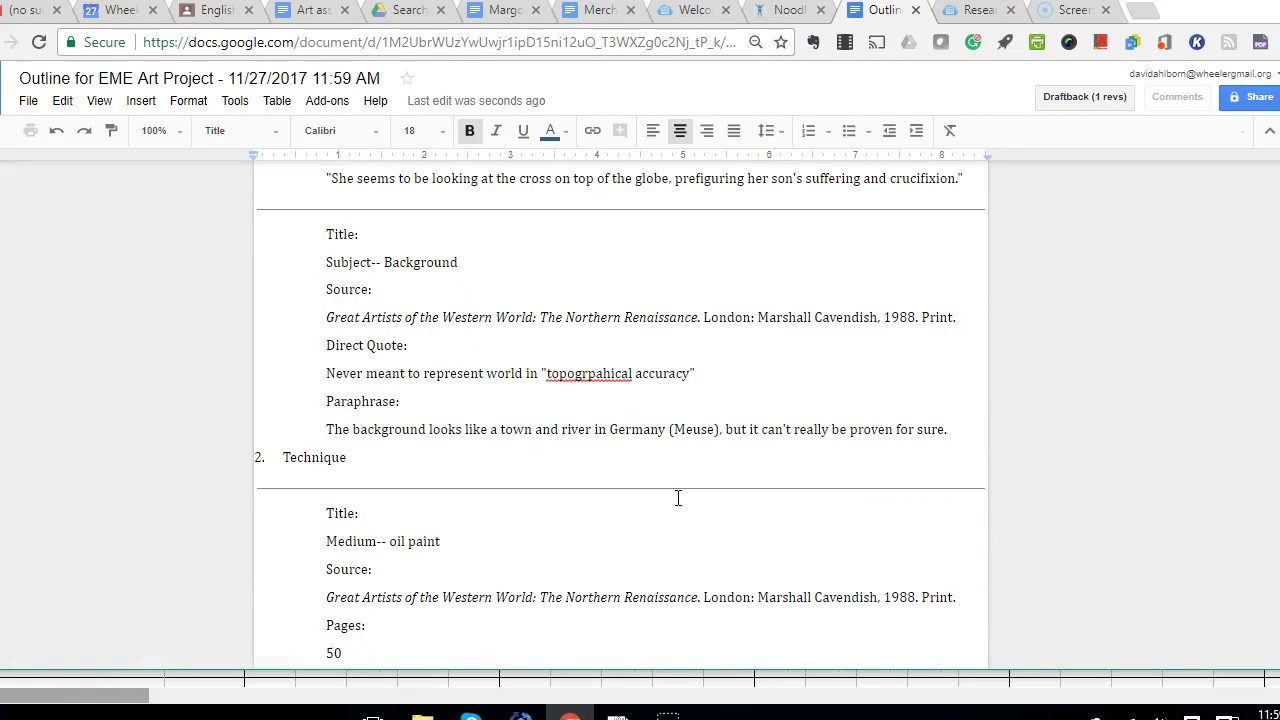
pyautogui.scroll(-1, 677, 498)
pyautogui.scroll(-1, 677, 505)
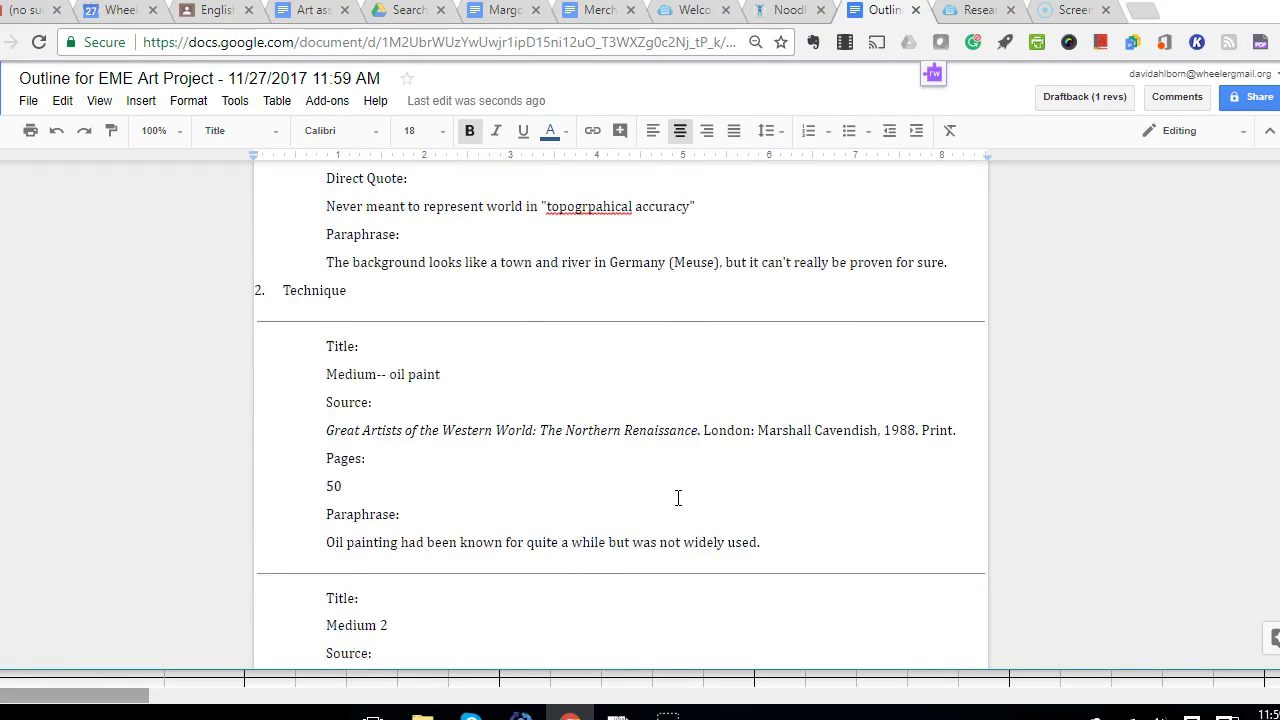
pyautogui.scroll(5, 675, 498)
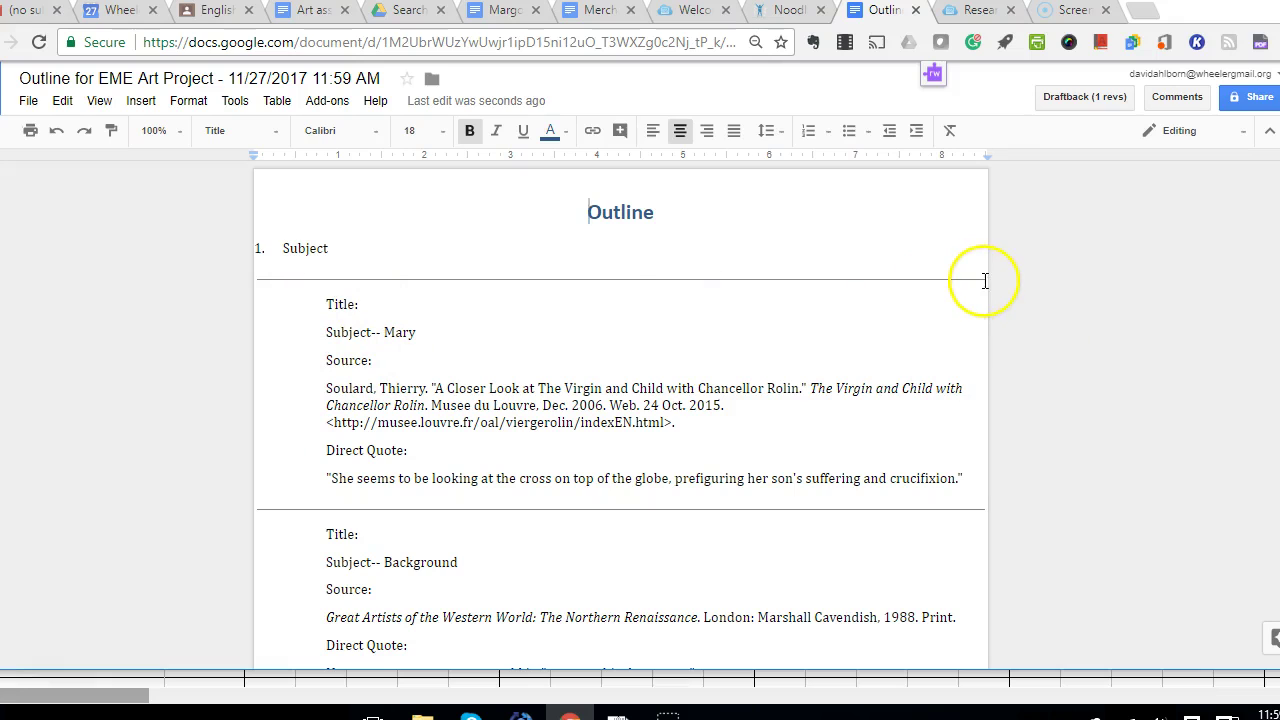
pyautogui.click(314, 272)
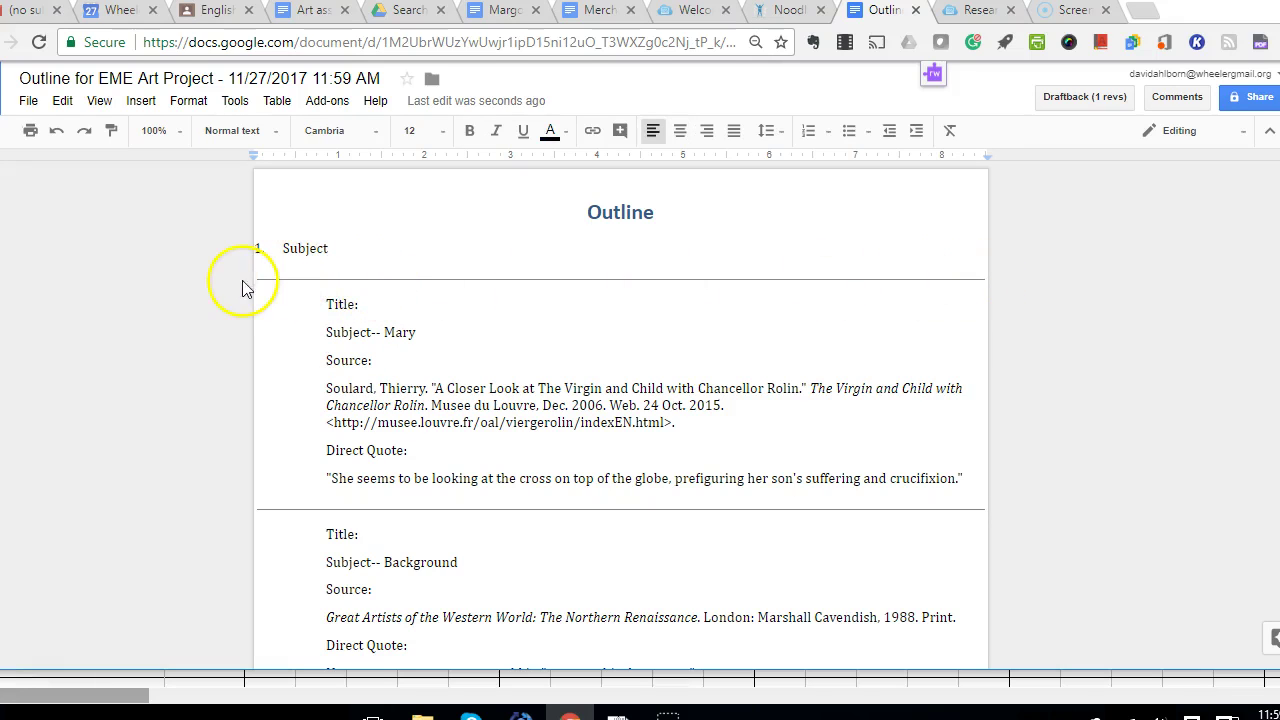
pyautogui.moveTo(257, 280); pyautogui.dragTo(257, 281)
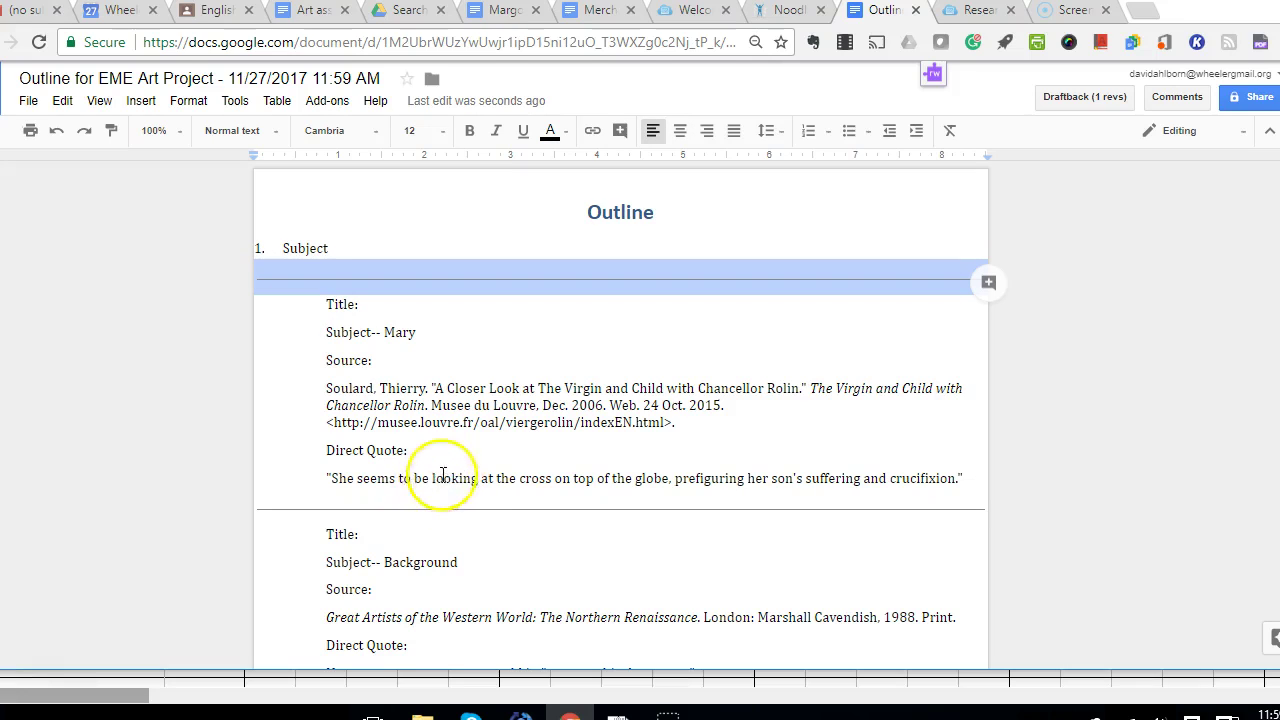
pyautogui.click(321, 477)
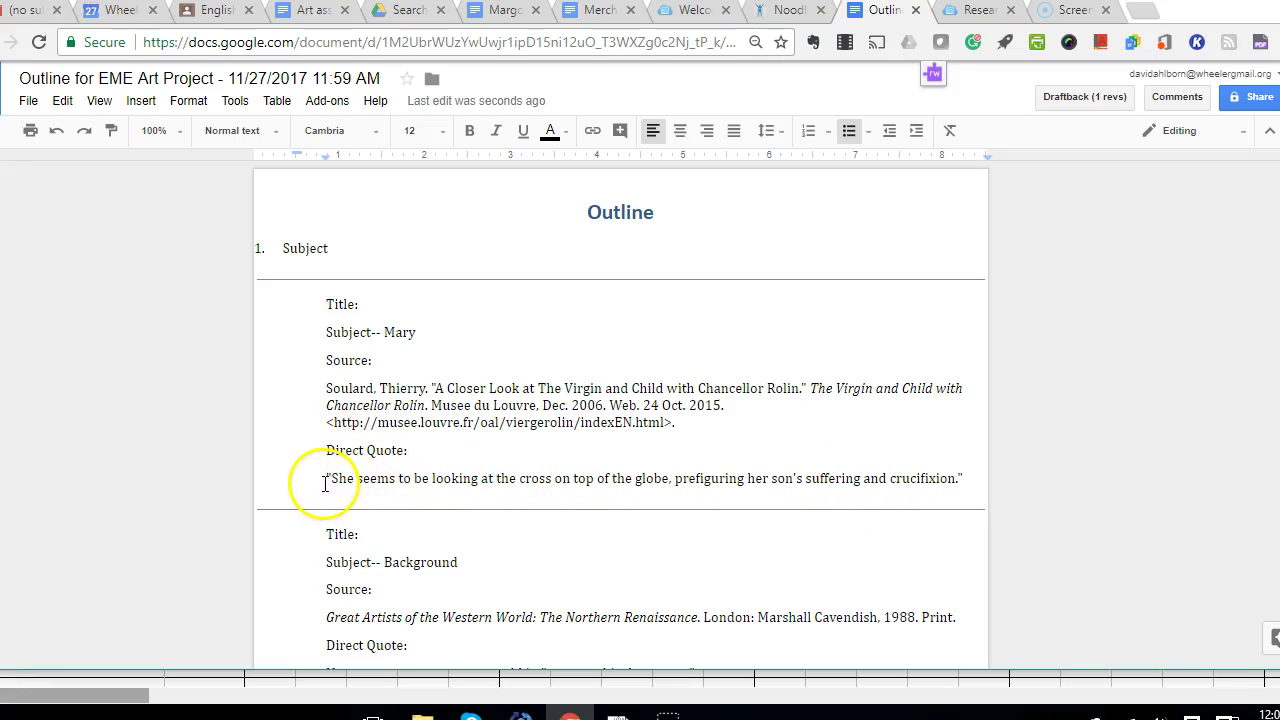
pyautogui.write('"')
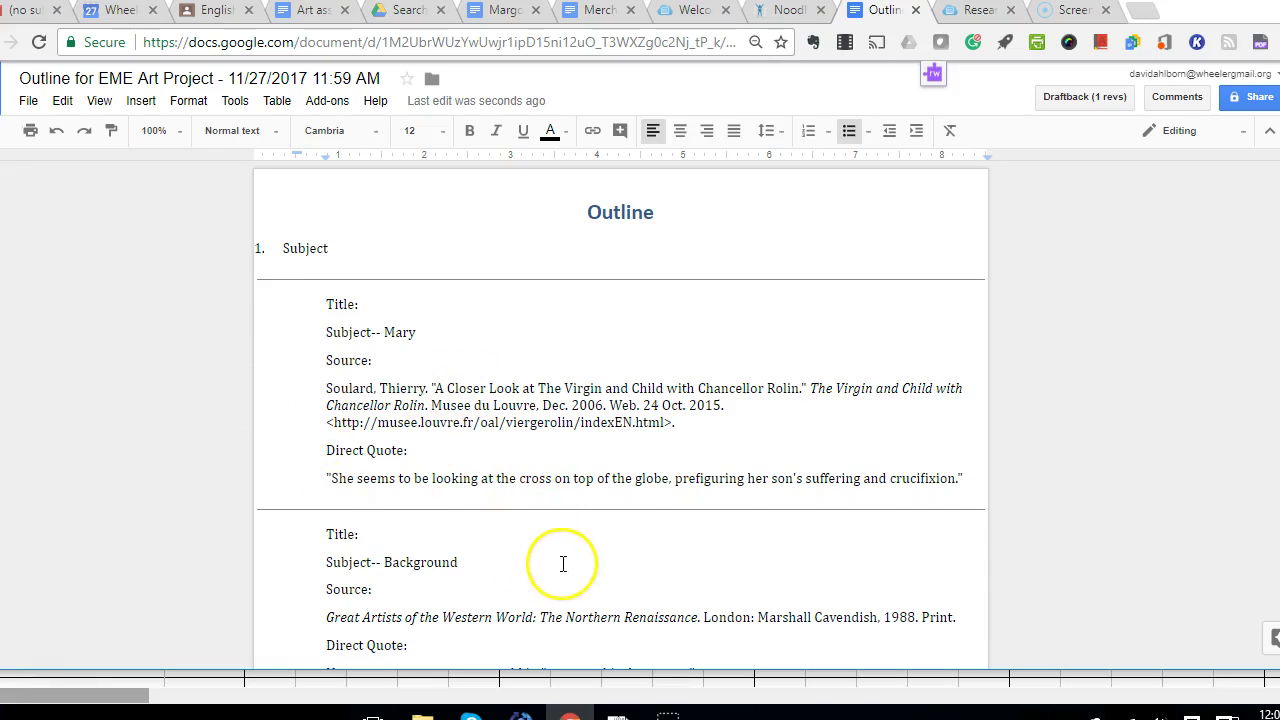
# - Scroll through the Technique section to review the oil paint, Medium 2 and Portraiture notecards
pyautogui.scroll(-2, 564, 562)
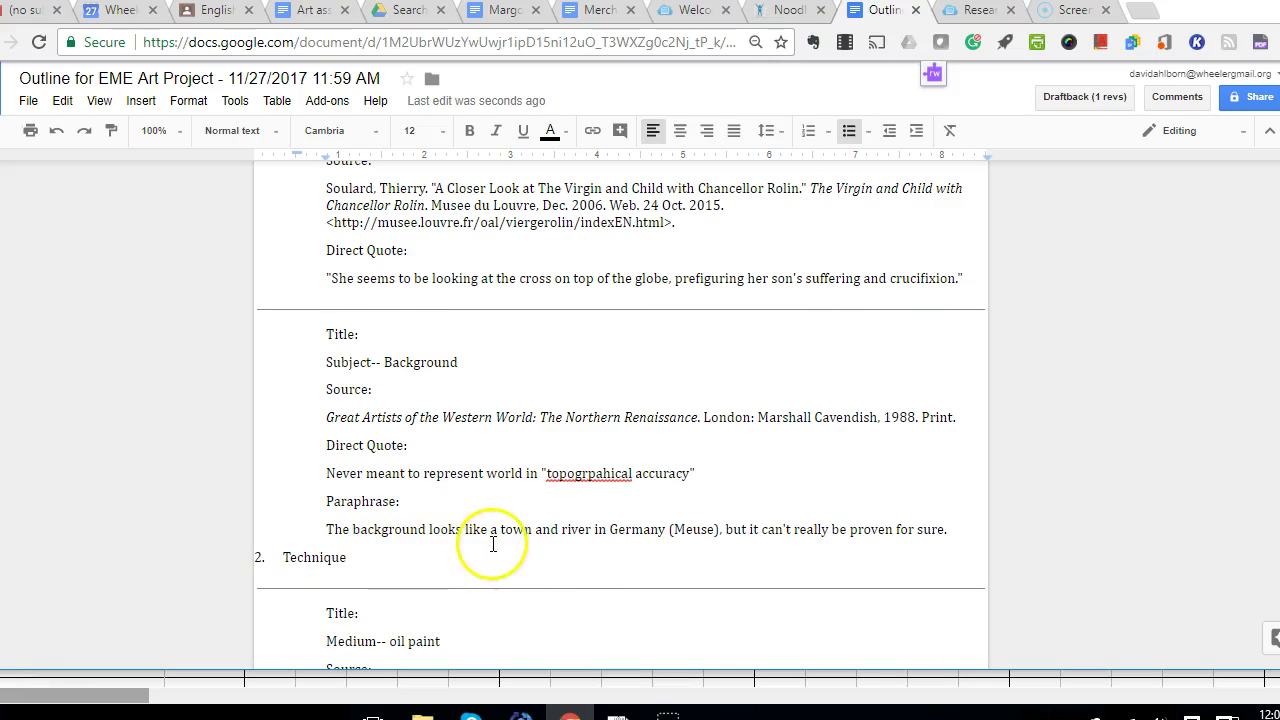
pyautogui.scroll(-5, 586, 614)
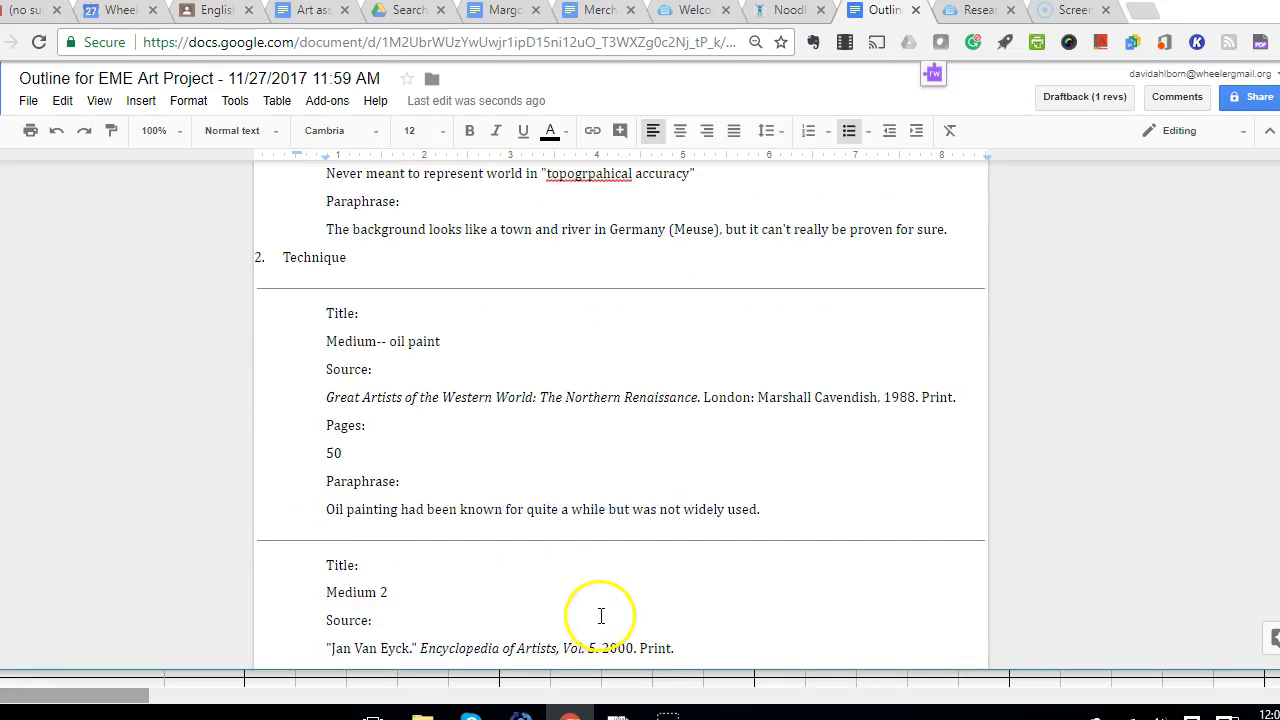
pyautogui.scroll(-3, 605, 616)
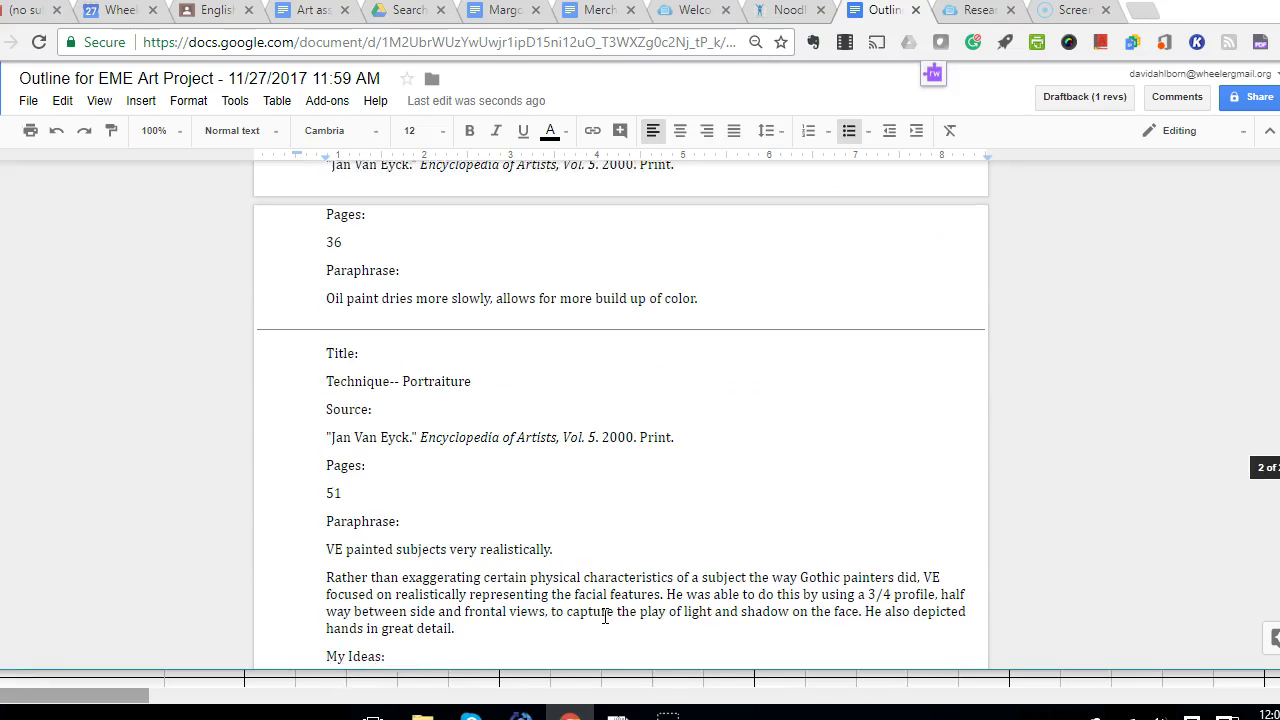
pyautogui.scroll(-1, 605, 616)
pyautogui.click(340, 556)
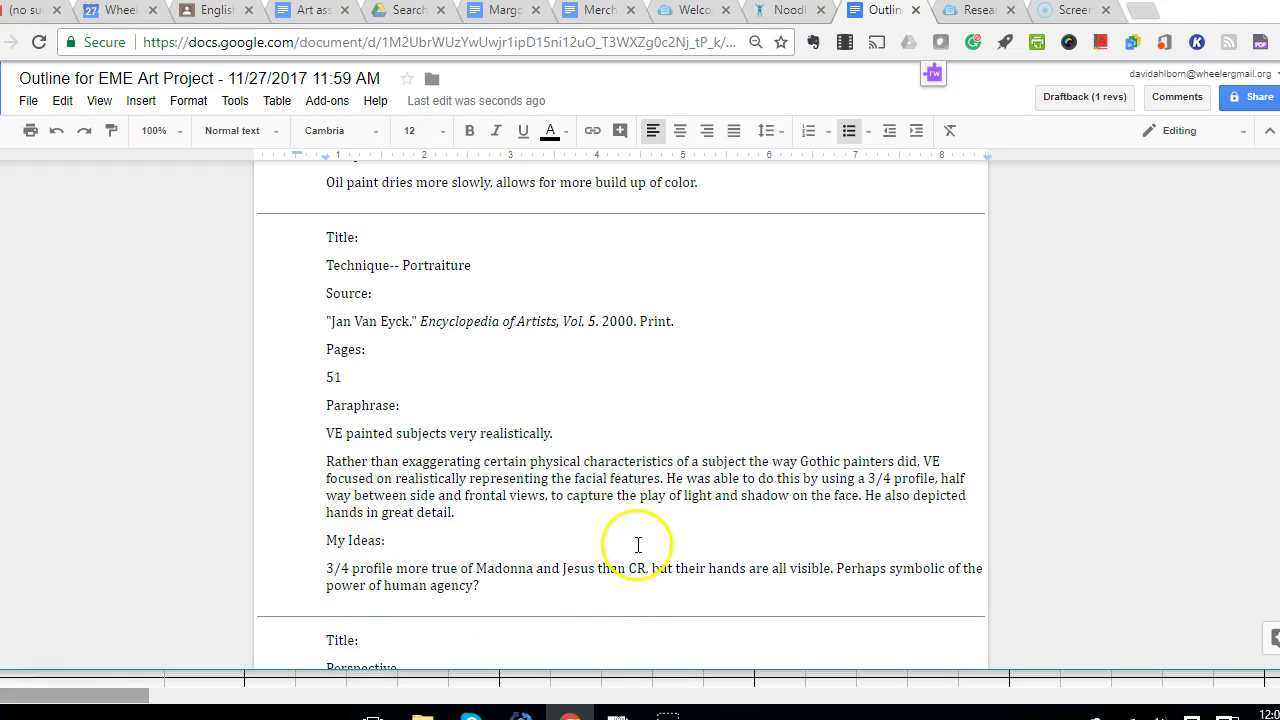
pyautogui.scroll(2, 590, 570)
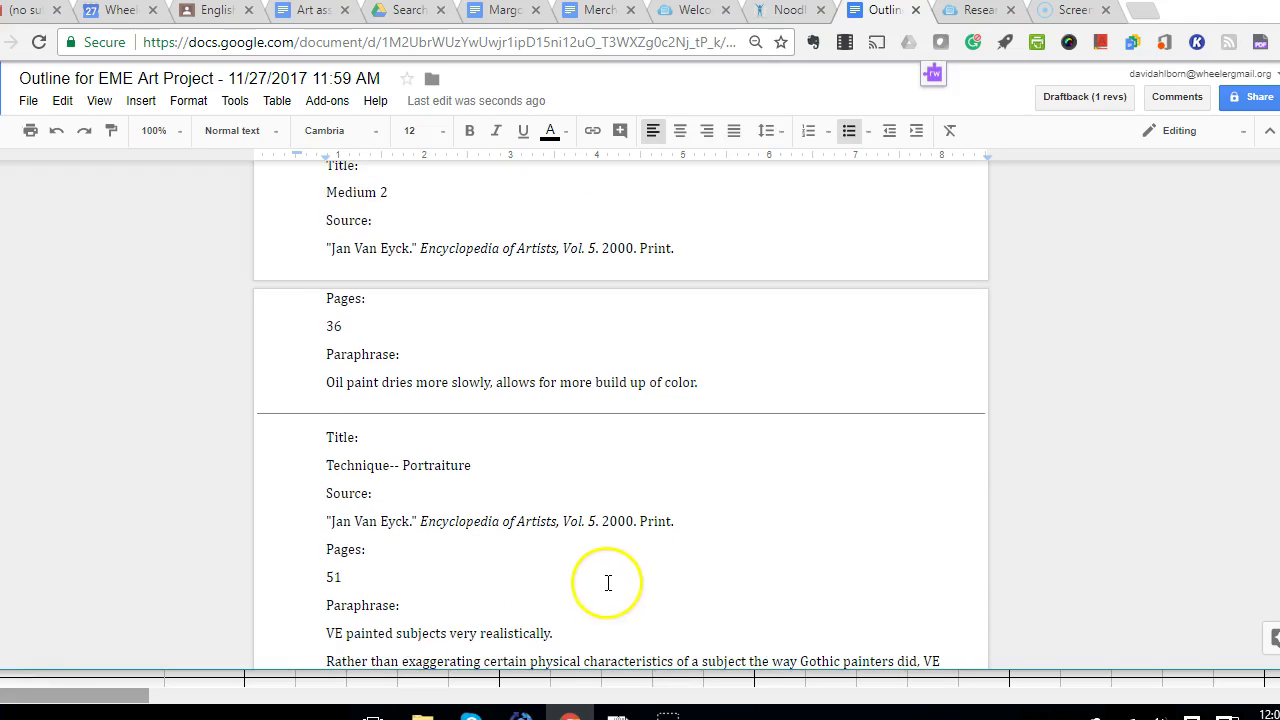
pyautogui.scroll(12, 608, 583)
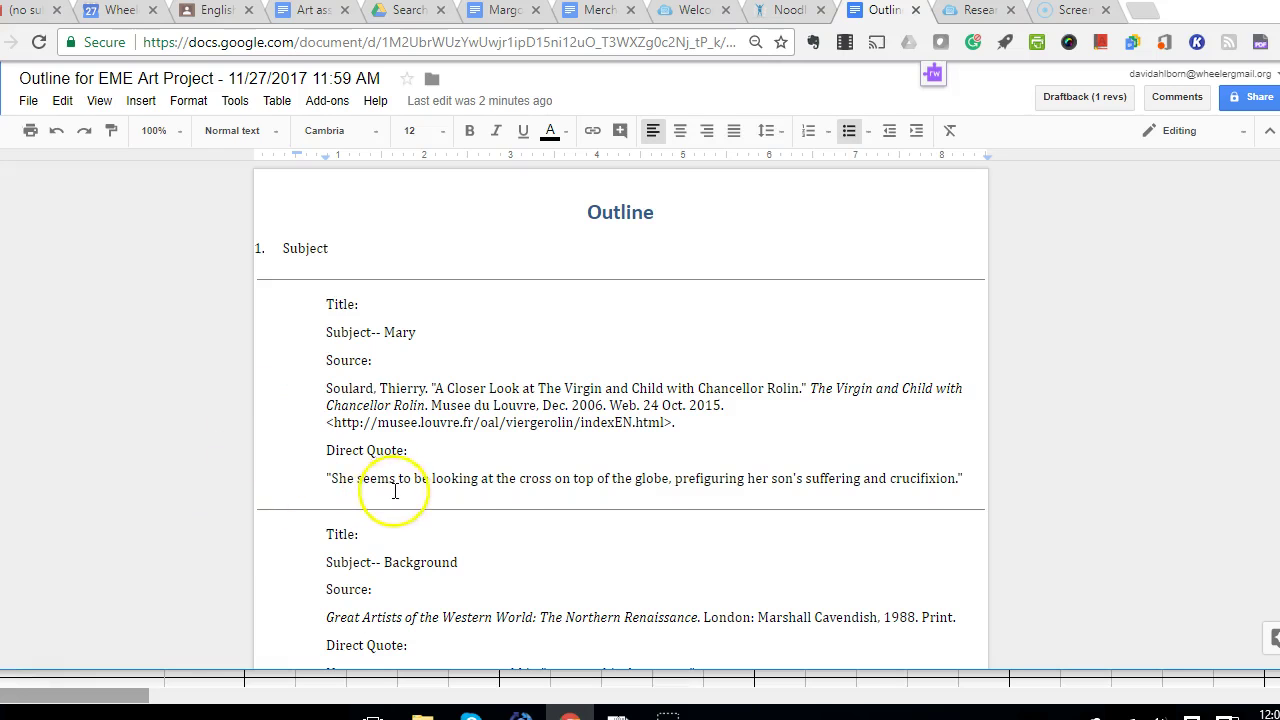
pyautogui.scroll(-2, 403, 489)
pyautogui.scroll(-2, 403, 489)
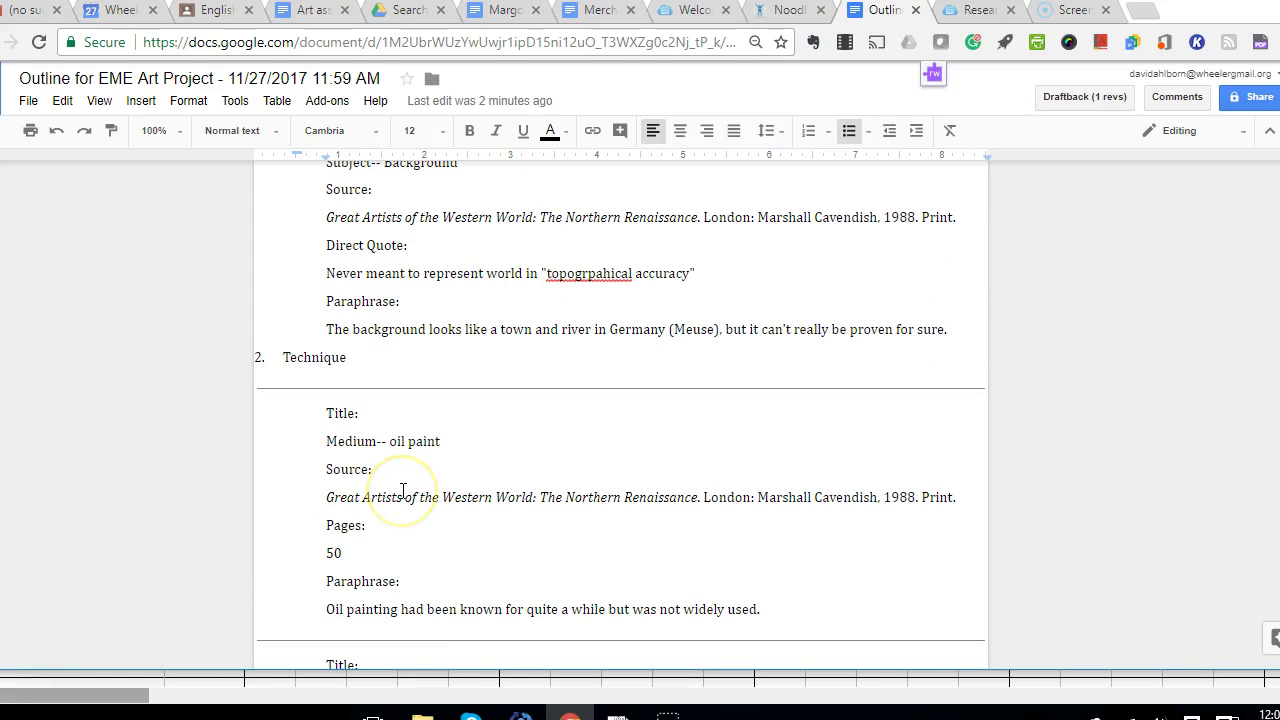
pyautogui.scroll(-2, 403, 489)
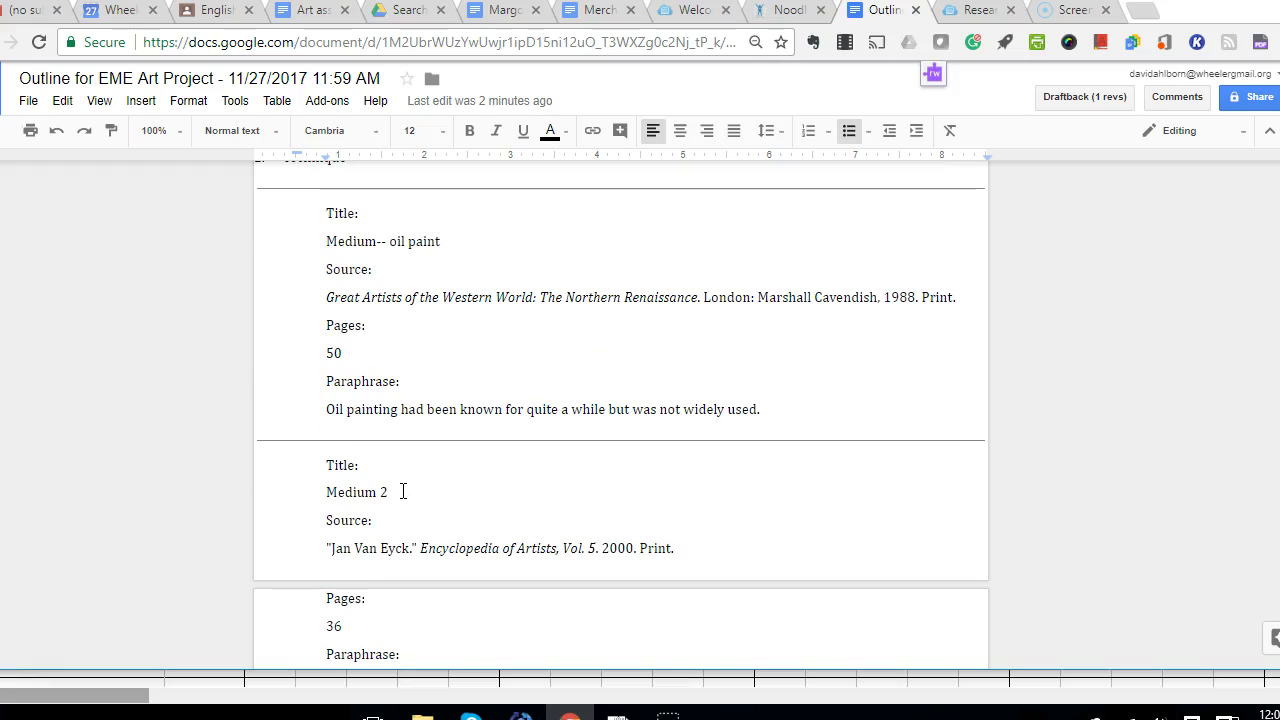
pyautogui.scroll(-2, 403, 491)
pyautogui.scroll(-1, 403, 491)
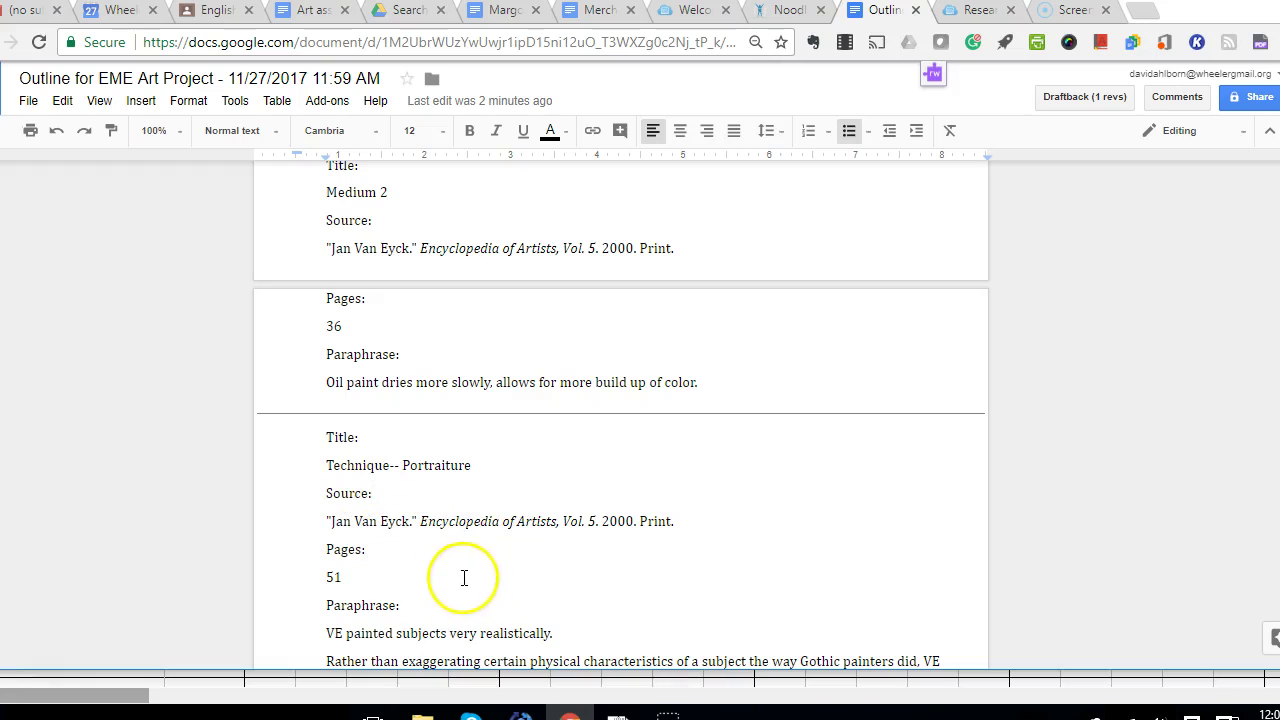
pyautogui.scroll(-1, 432, 586)
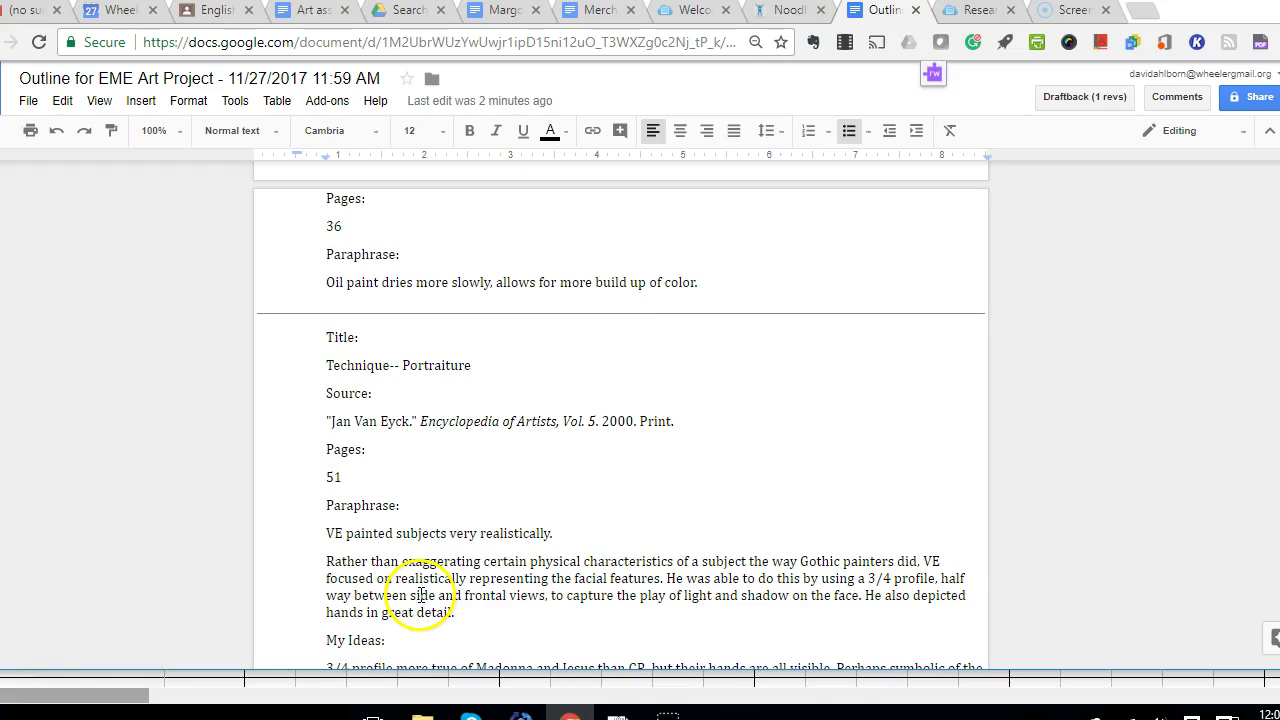